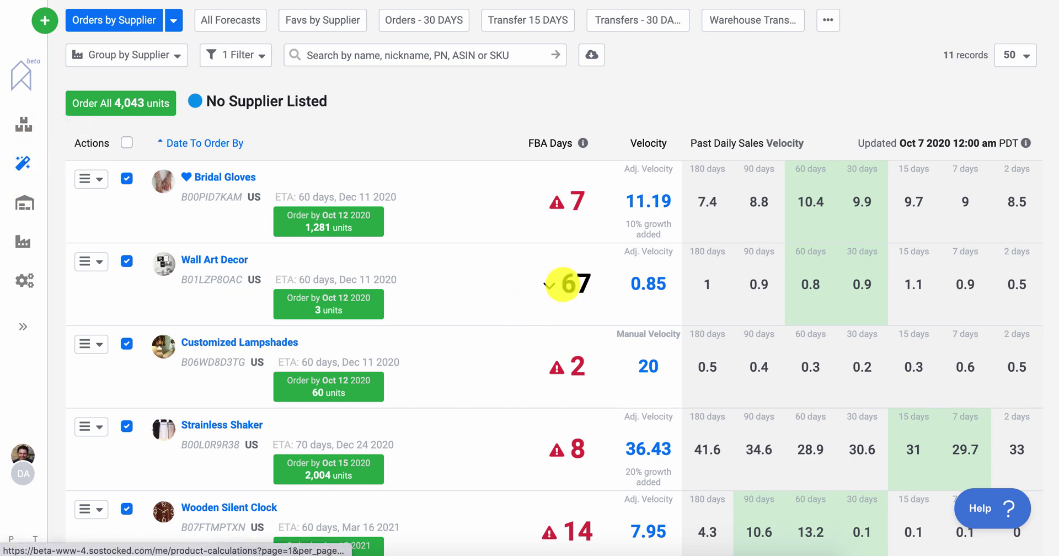
# Step: Expand the Wall Art Decor forecast (FBA Days 67) and scroll down to its Calculation Variables
pyautogui.click(563, 284)
pyautogui.scroll(-6, 501, 236)
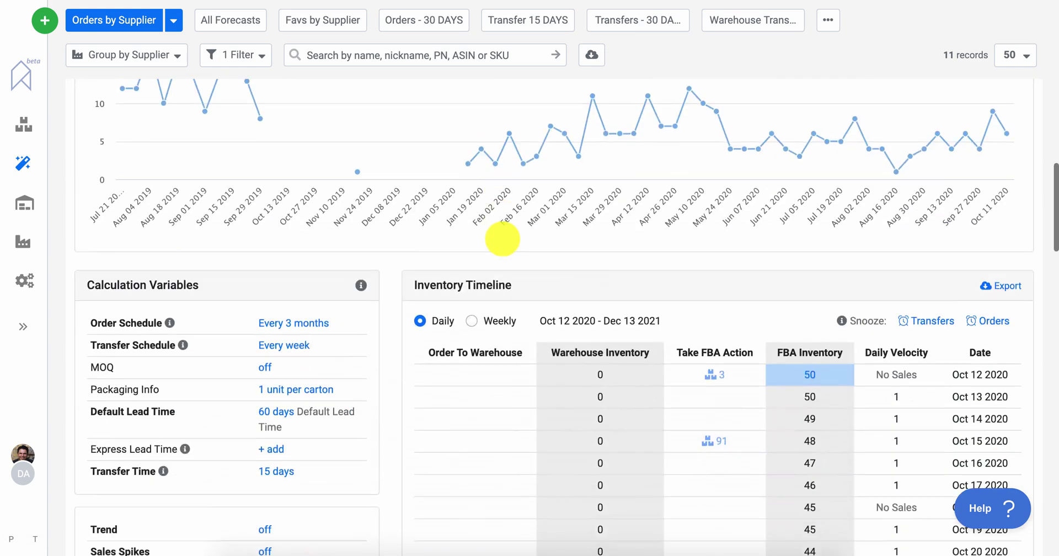
pyautogui.scroll(-1, 501, 239)
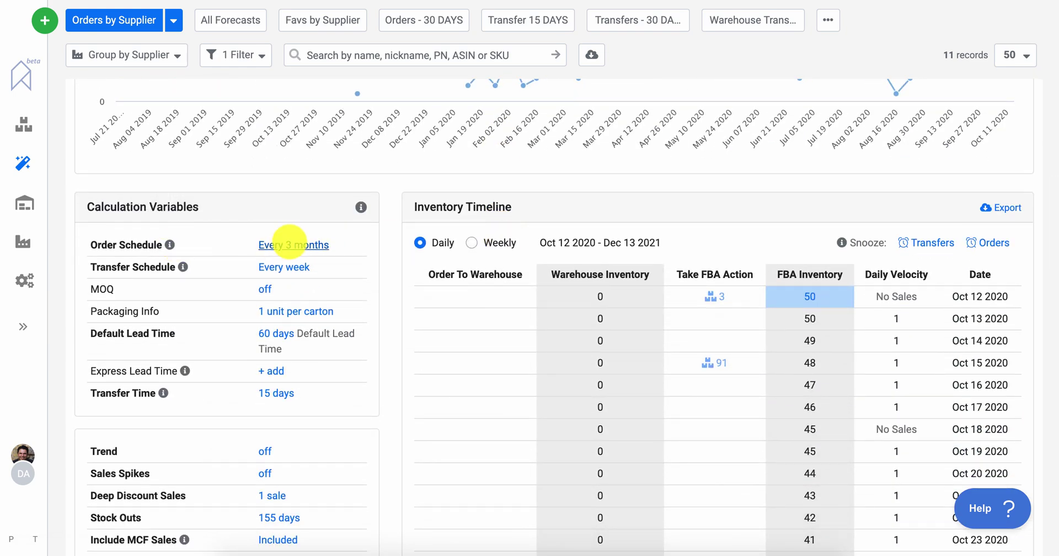
# Step: Open the 'Every 3 months' Order Schedule and enable Use IPI Limit (150 units)
pyautogui.click(289, 242)
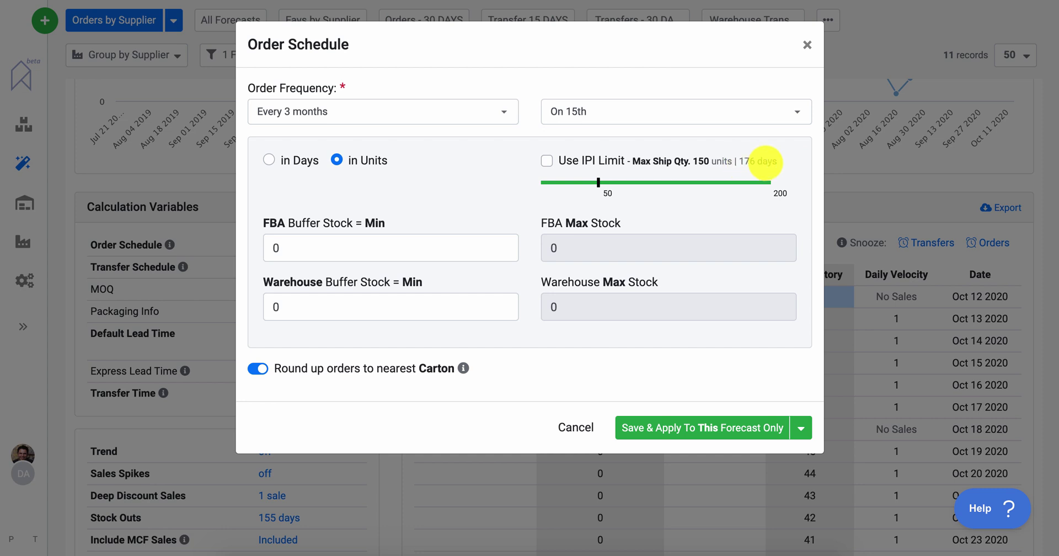
pyautogui.click(546, 161)
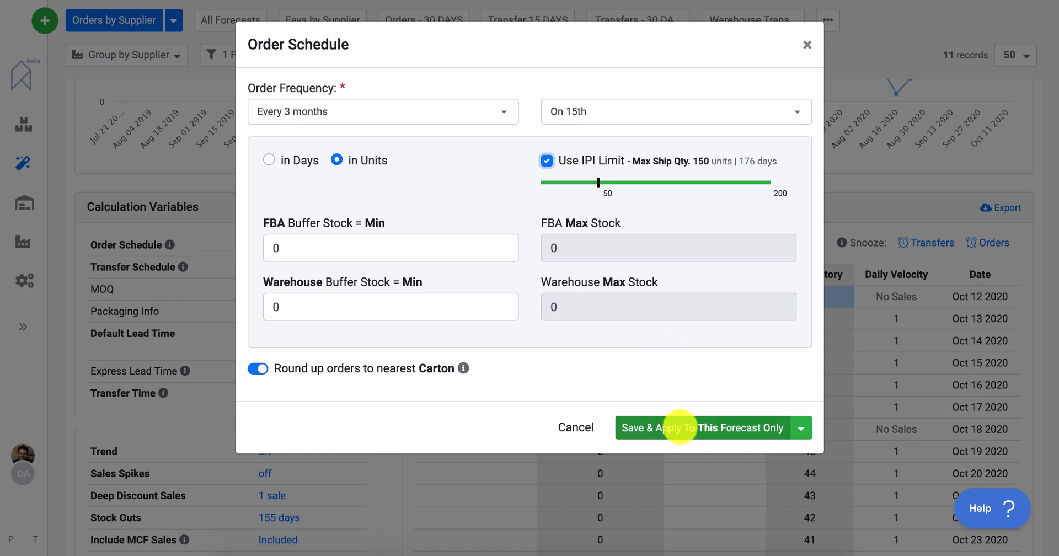
pyautogui.click(801, 428)
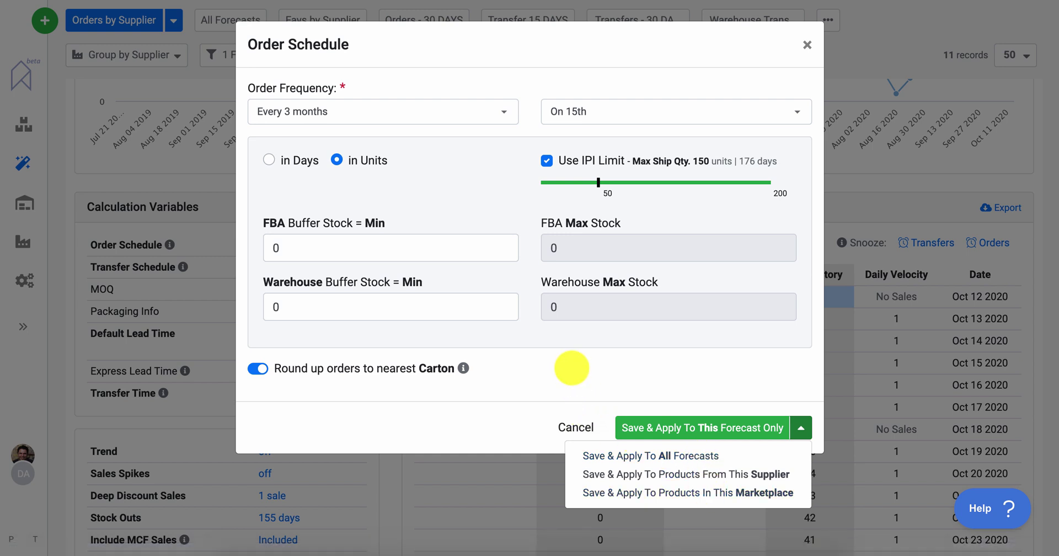
pyautogui.click(571, 368)
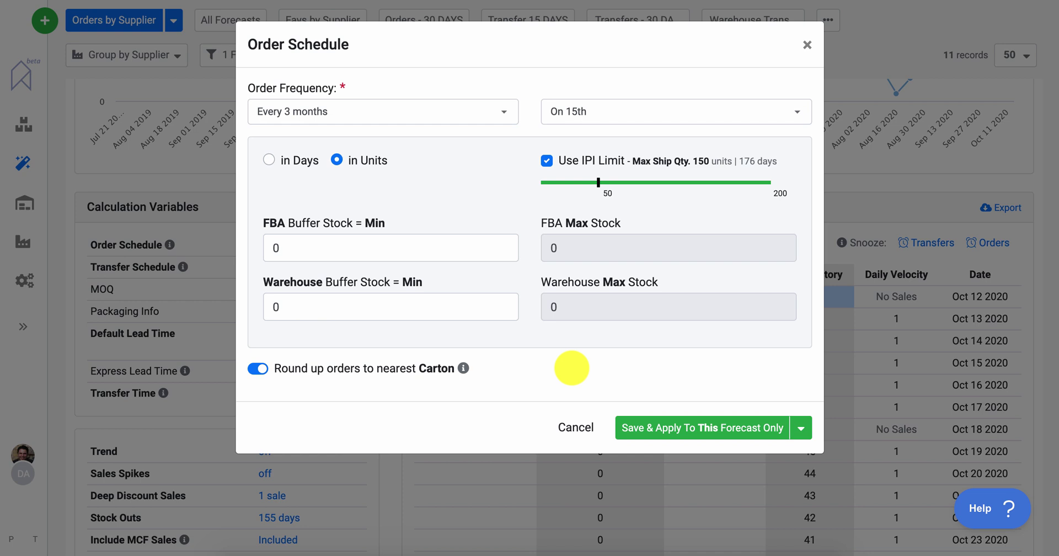
# Step: Set the order frequency to As needed, with max stock measured in units
pyautogui.click(450, 116)
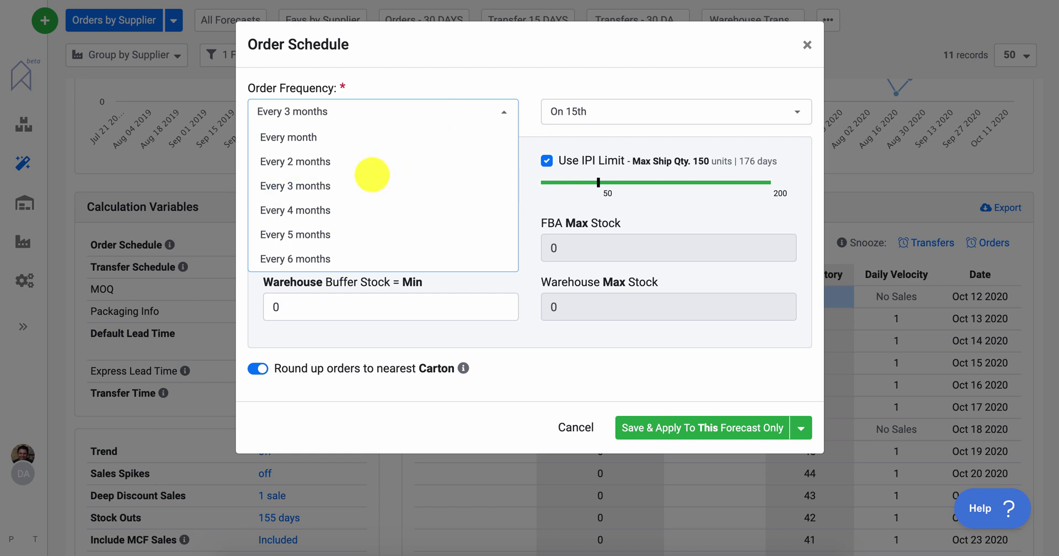
pyautogui.scroll(3, 369, 172)
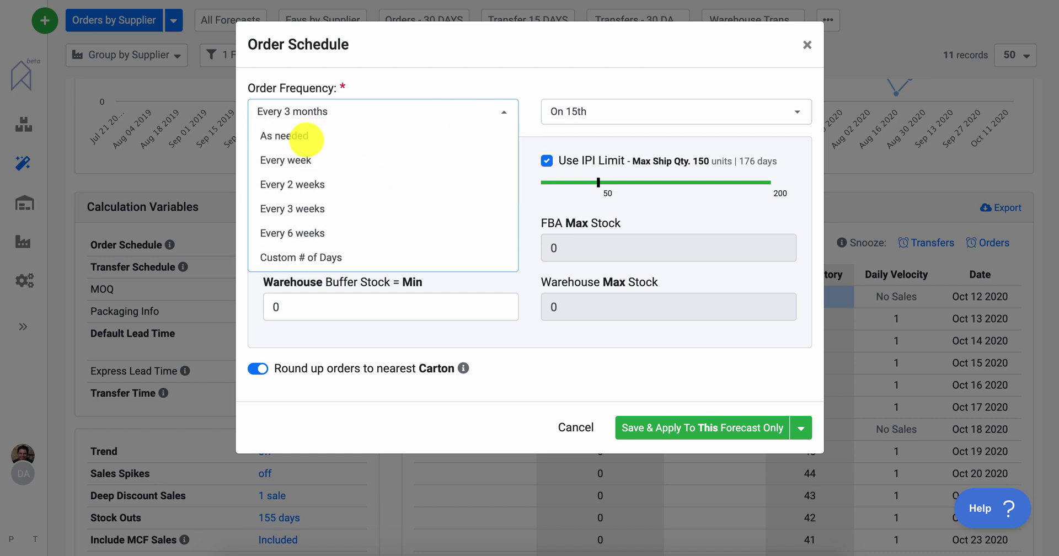
pyautogui.click(303, 134)
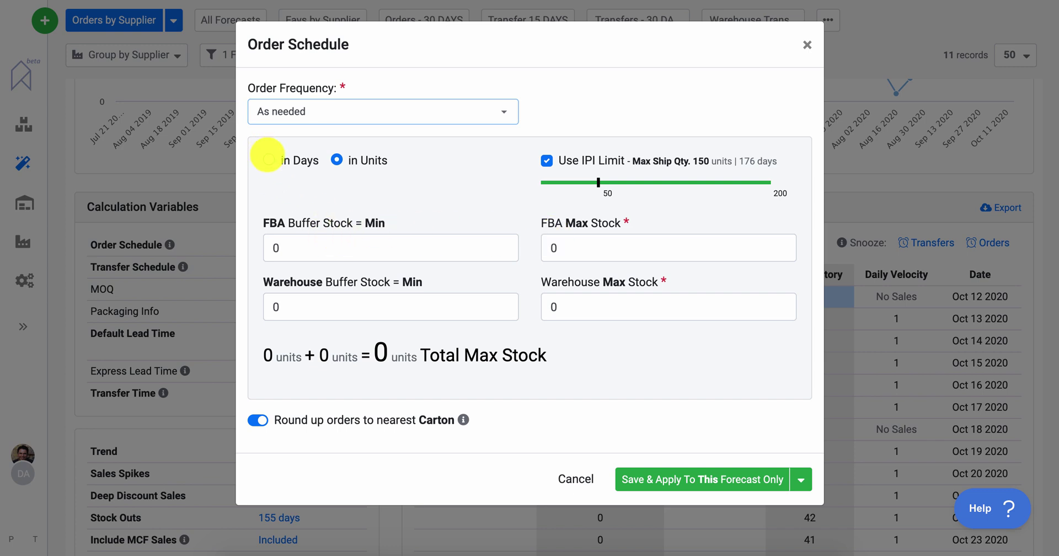
pyautogui.click(268, 159)
pyautogui.click(335, 159)
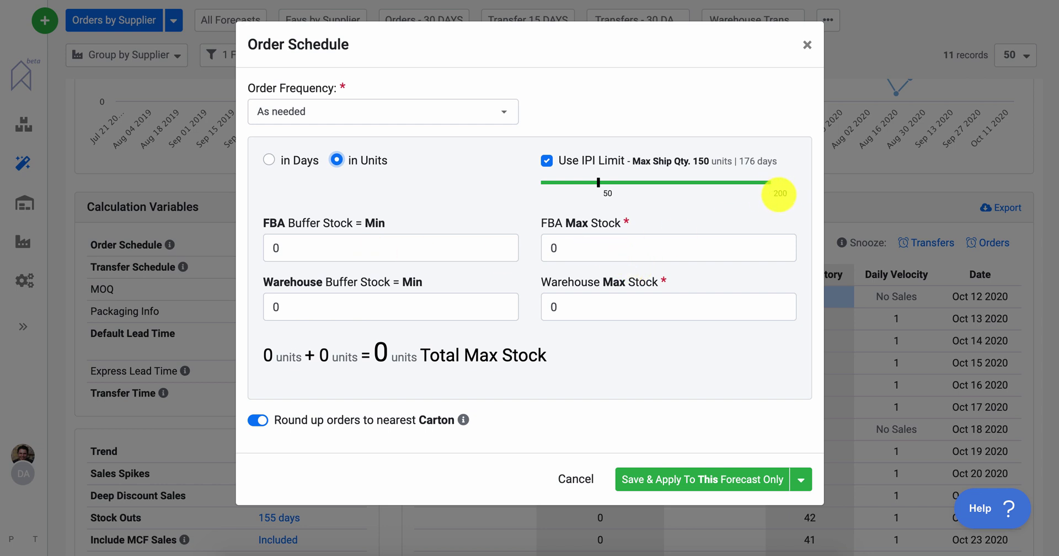
# Step: Try 100 for FBA Max Stock, then reset it to 0 so both max stocks are 0
pyautogui.click(571, 249)
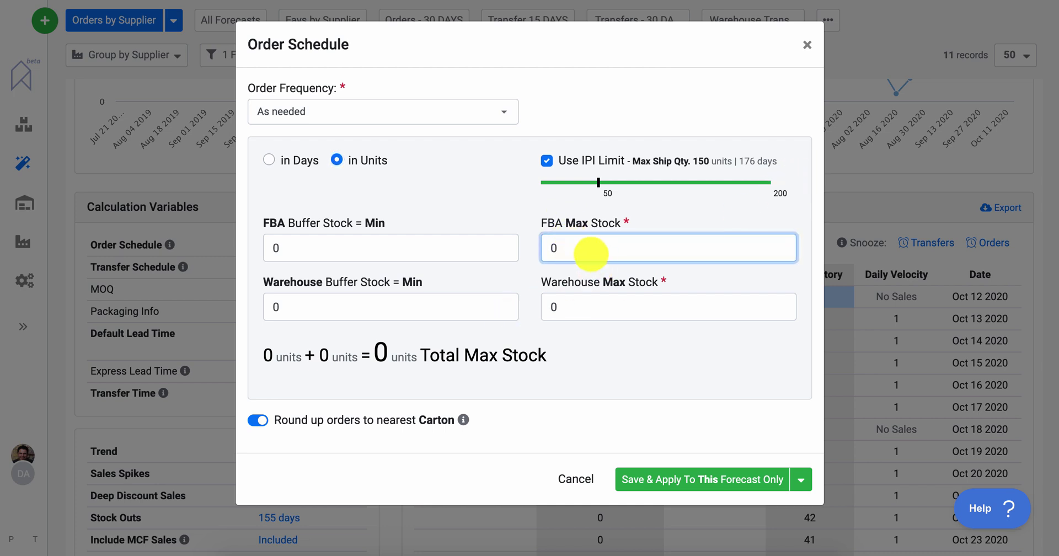
pyautogui.press('BackSpace')
pyautogui.press('BackSpace')
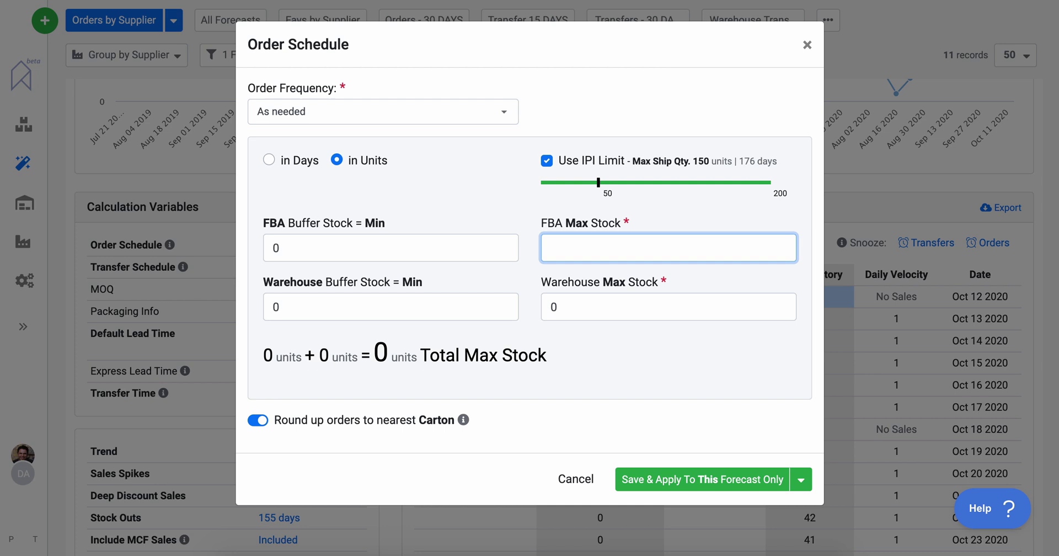
pyautogui.write('100')
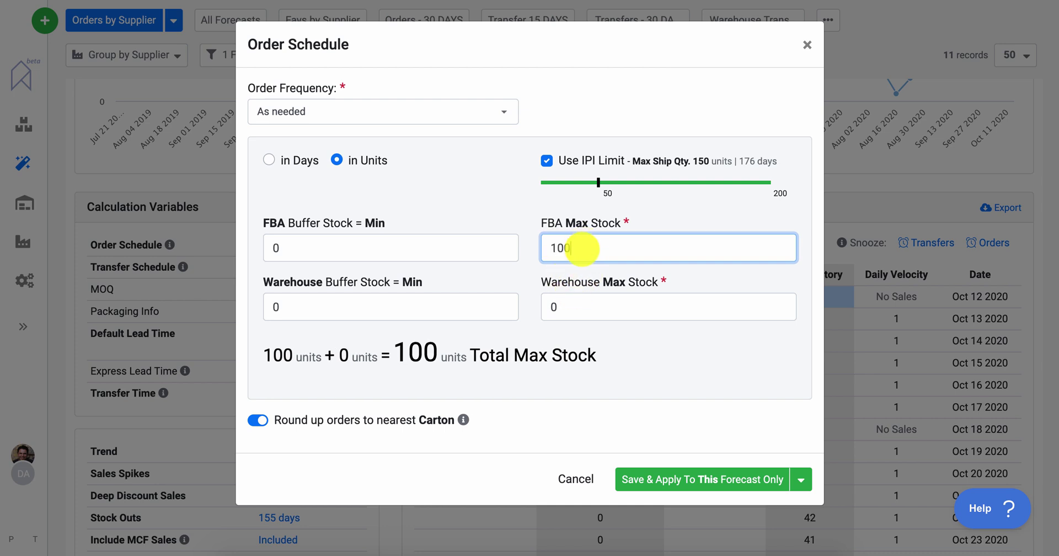
pyautogui.click(580, 306)
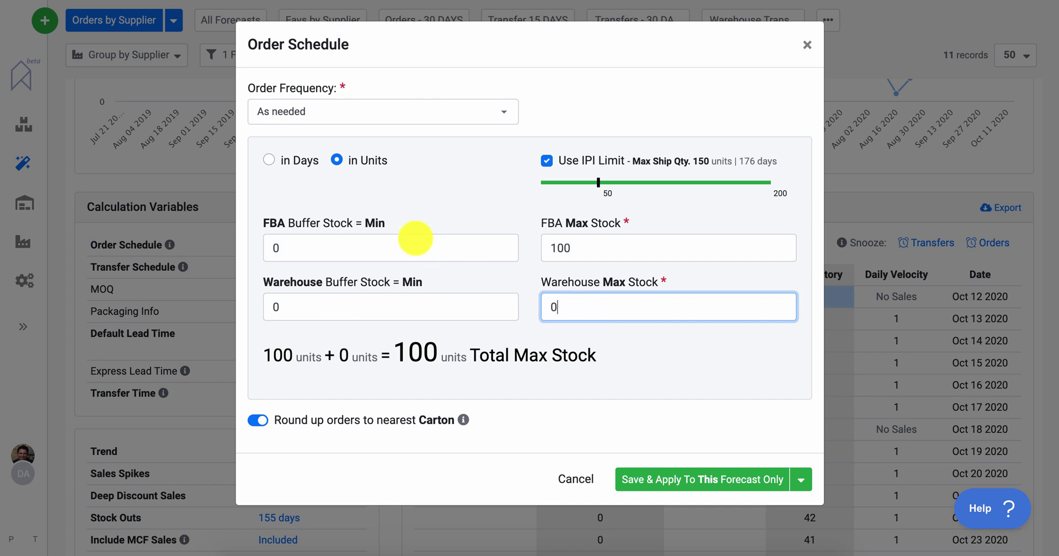
pyautogui.moveTo(572, 238); pyautogui.dragTo(518, 243)
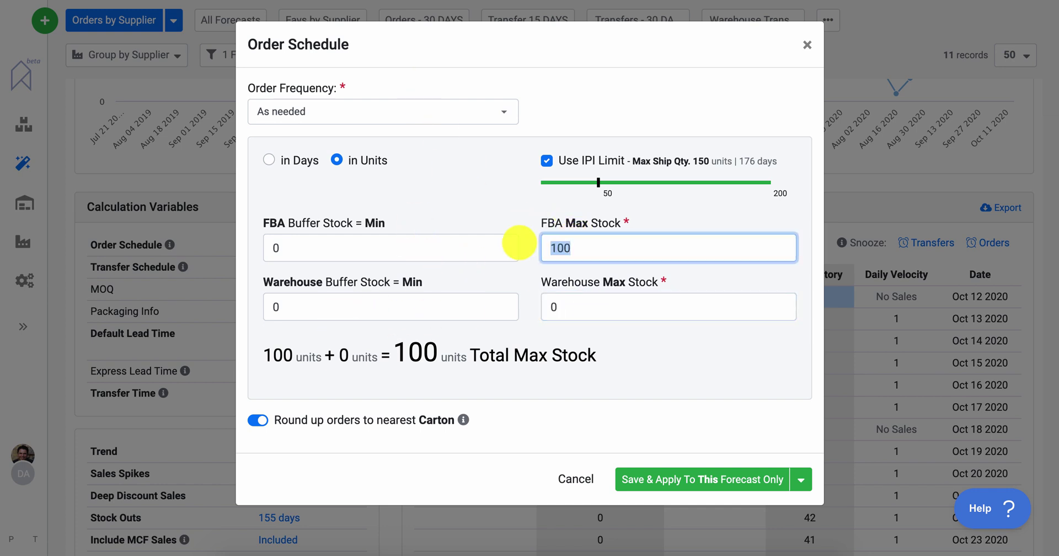
pyautogui.write('0')
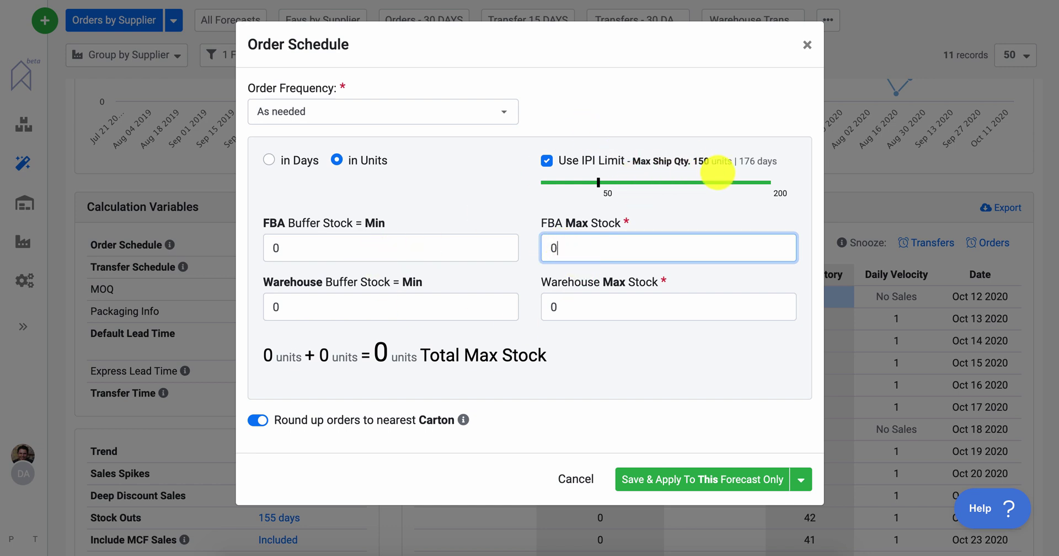
# Step: Save the As needed order schedule, then set transfers to Every 2 weeks and save for this forecast
pyautogui.click(679, 479)
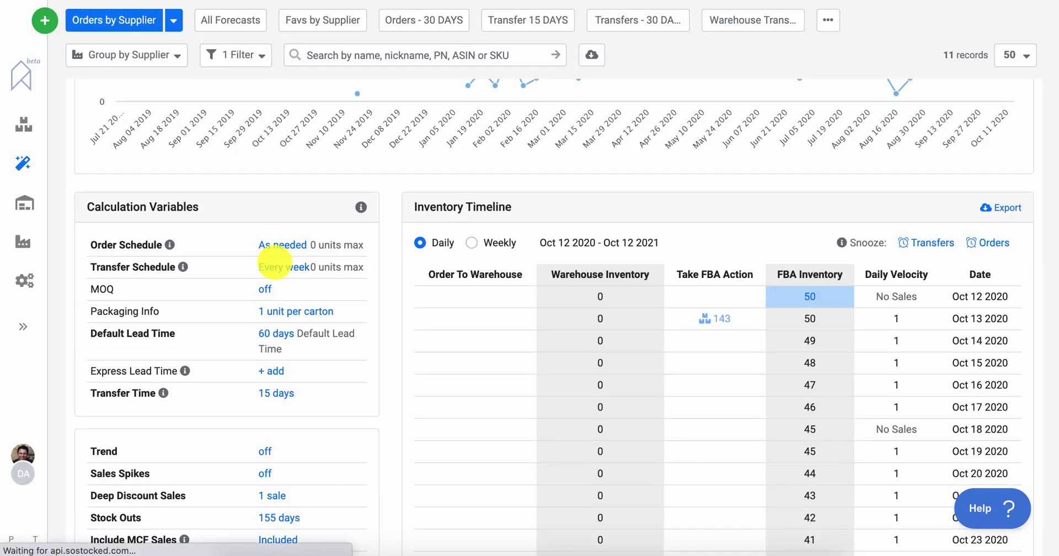
pyautogui.click(274, 261)
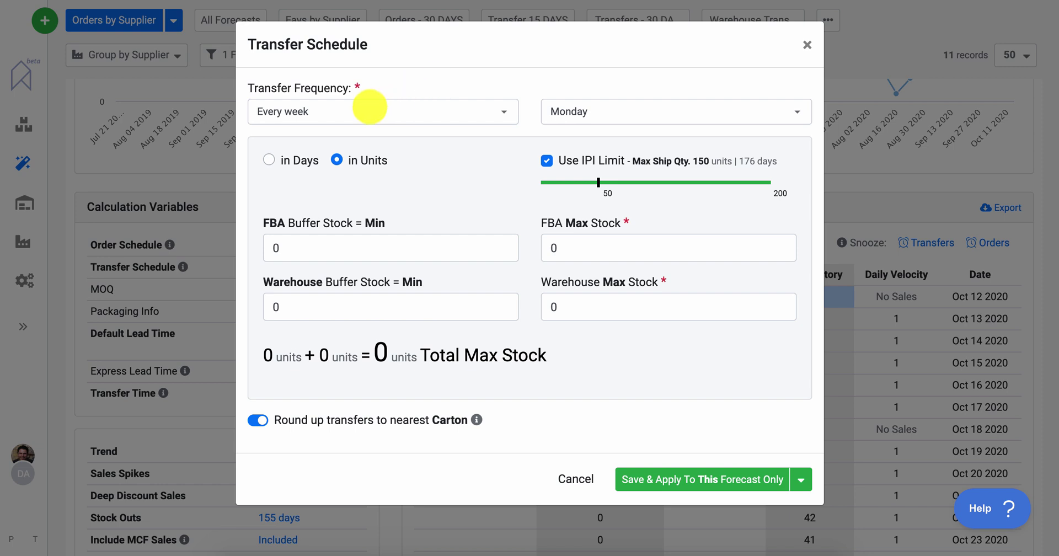
pyautogui.click(370, 105)
pyautogui.click(308, 186)
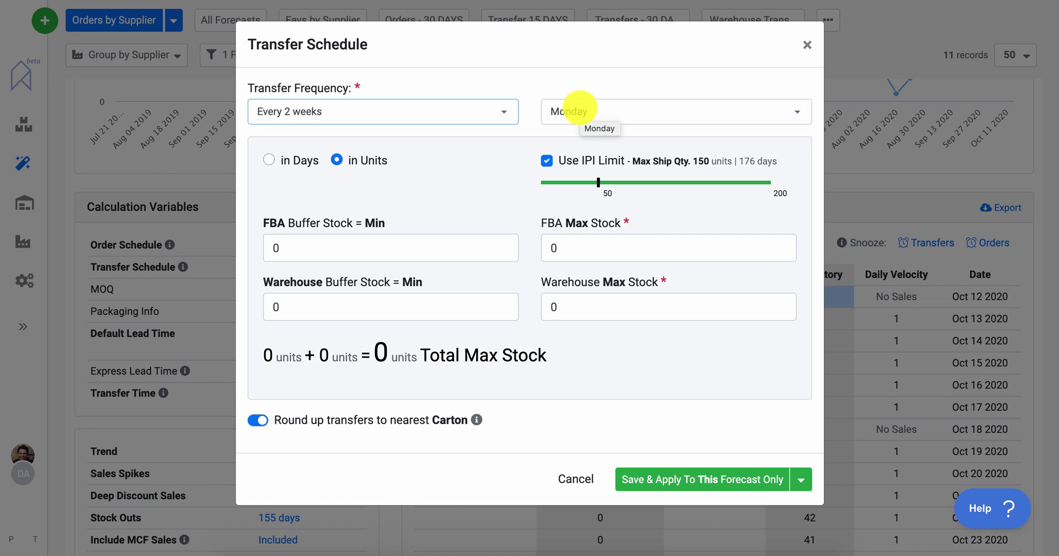
pyautogui.click(661, 479)
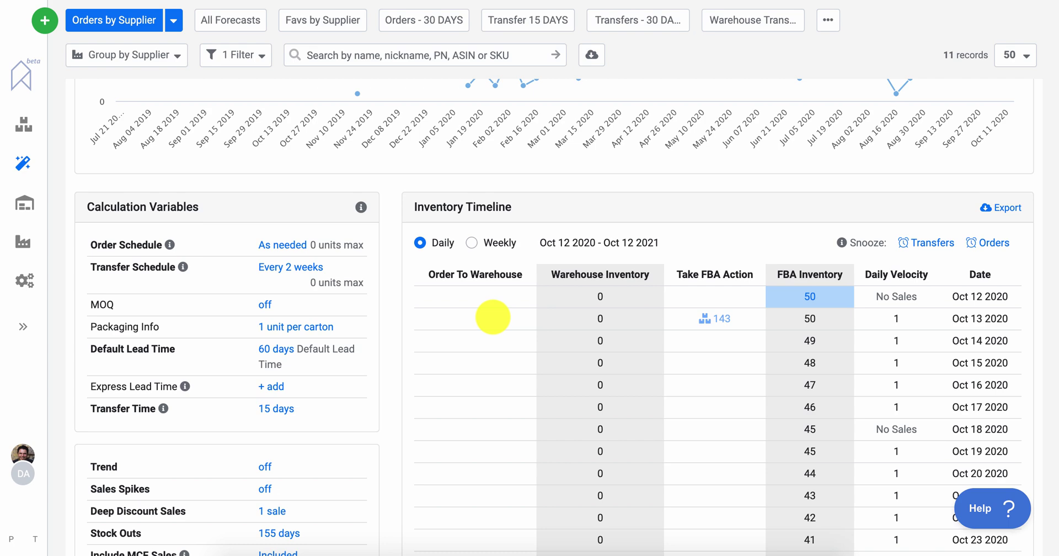
# Step: Replace FBA Check-In with a 1-day 3rd Party Warehouse stage, remove Ocean Freight, and save the 31-day default
pyautogui.scroll(-1, 182, 315)
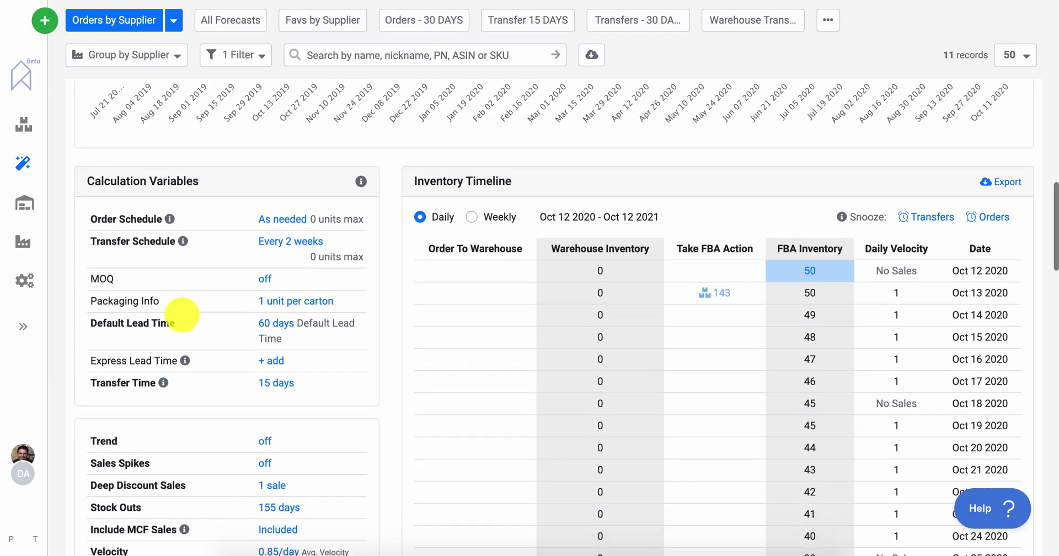
pyautogui.scroll(-3, 182, 314)
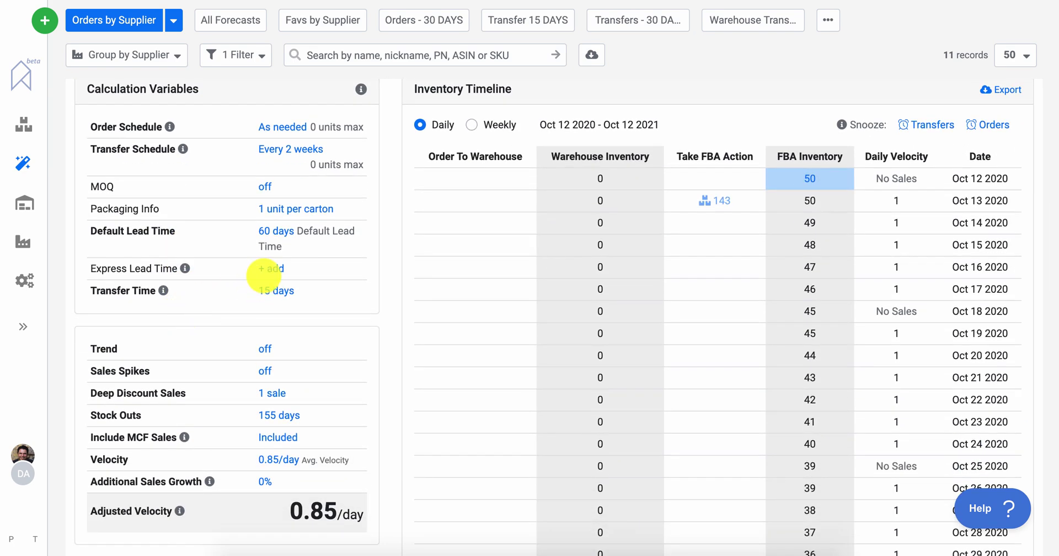
pyautogui.click(275, 231)
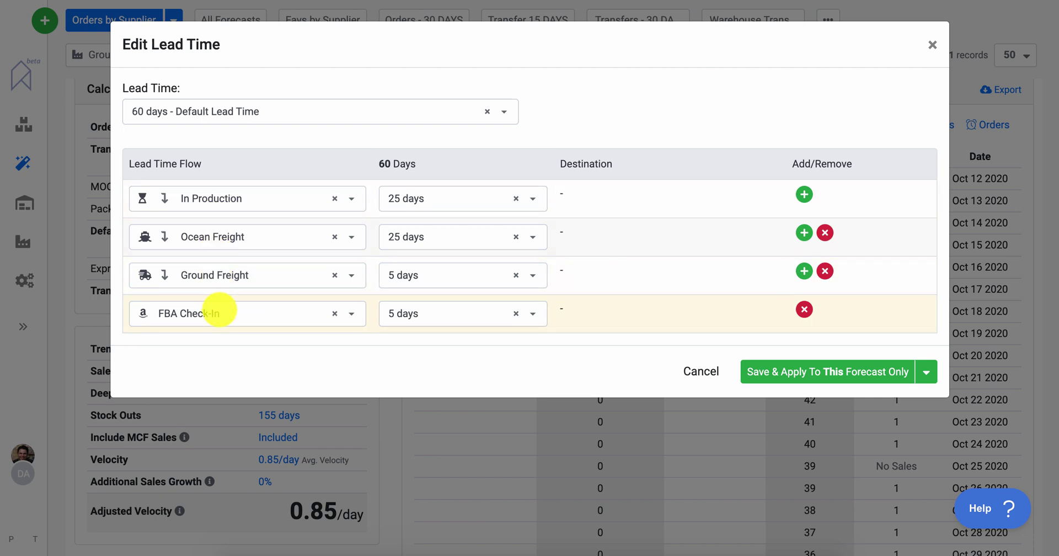
pyautogui.click(216, 307)
pyautogui.click(198, 437)
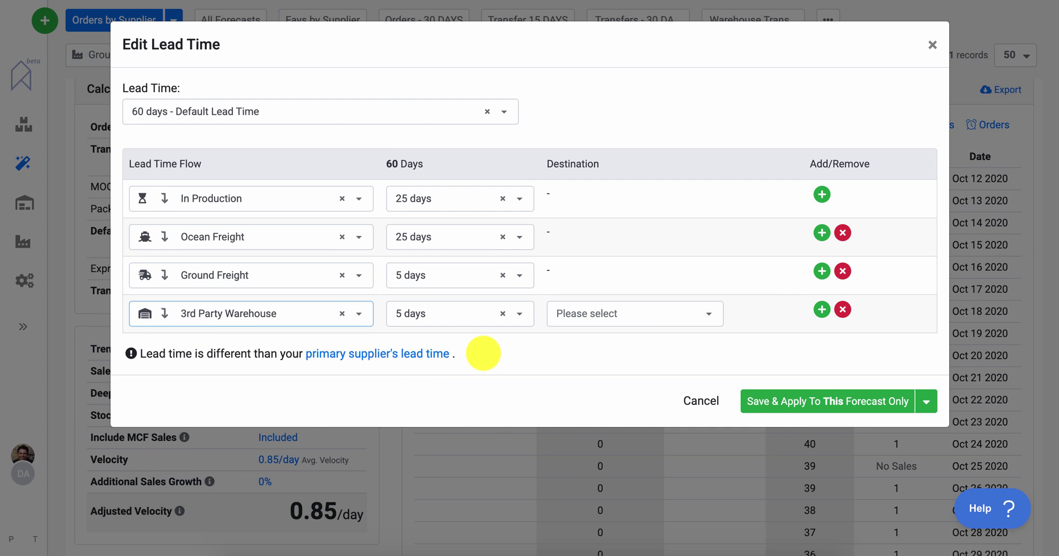
pyautogui.click(590, 314)
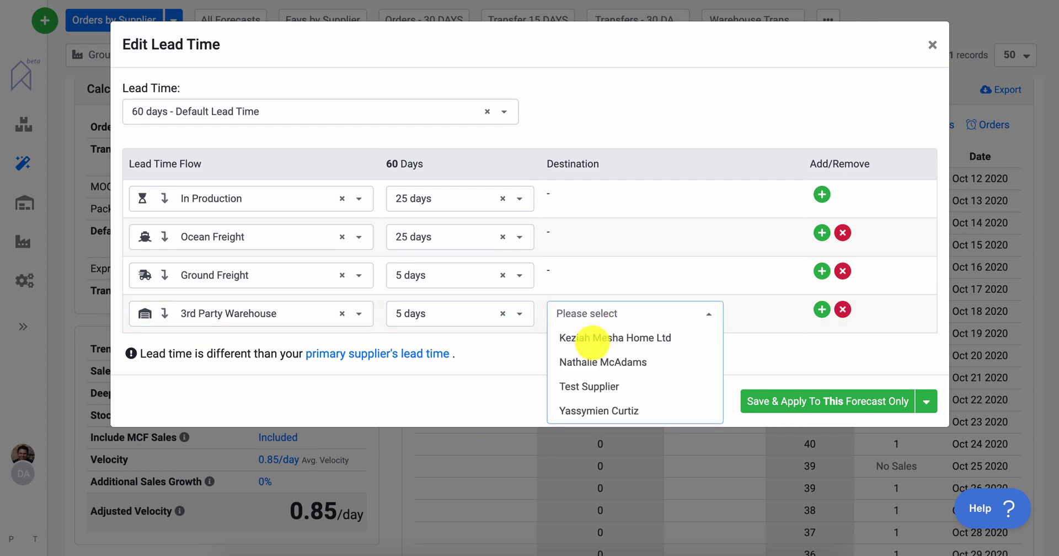
pyautogui.click(590, 361)
pyautogui.click(436, 310)
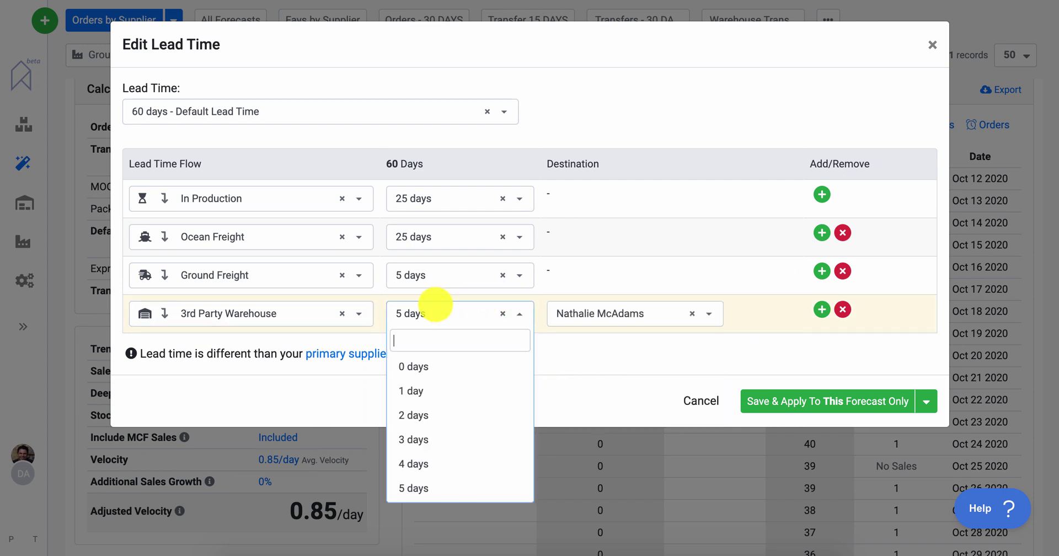
pyautogui.click(413, 389)
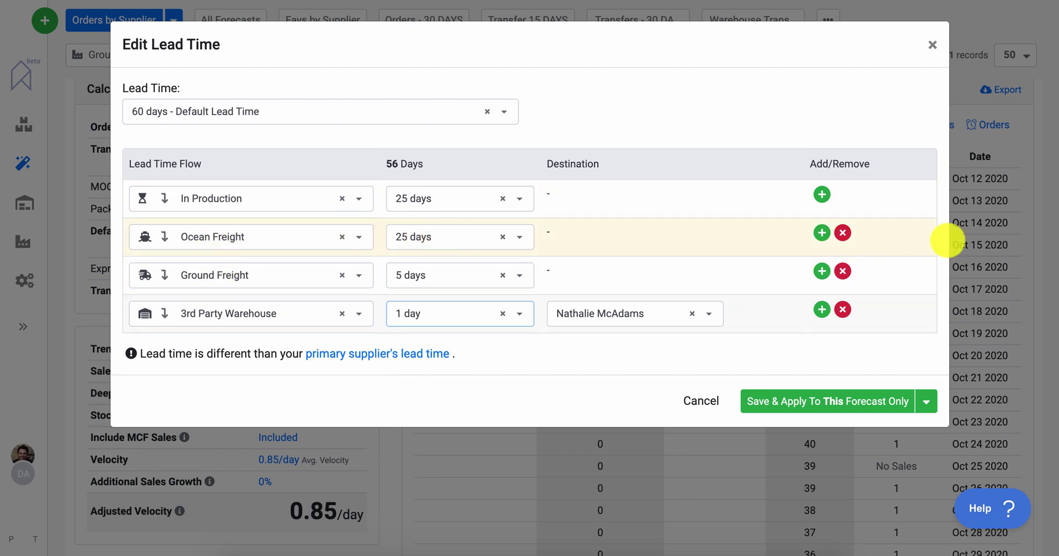
pyautogui.click(842, 232)
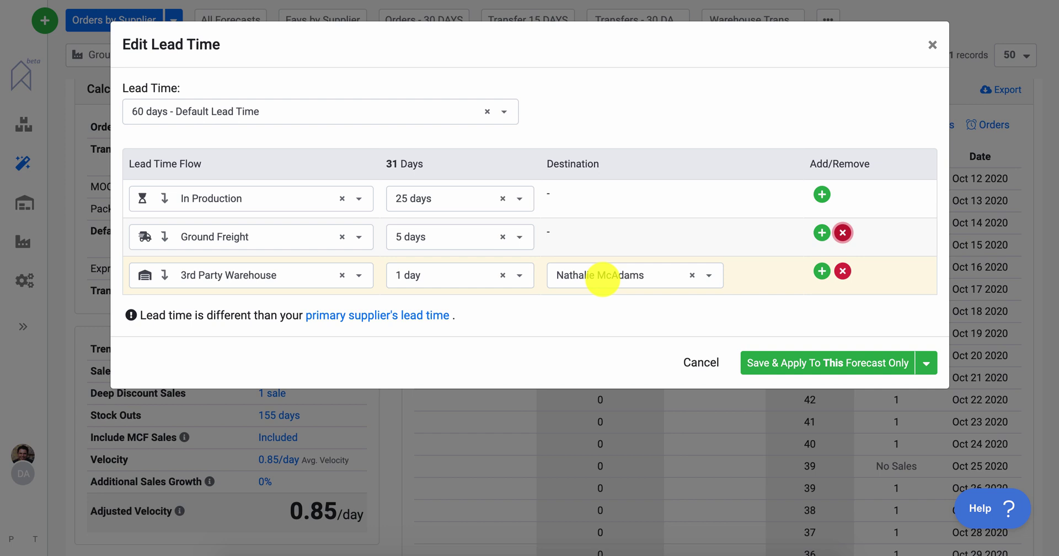
pyautogui.click(809, 364)
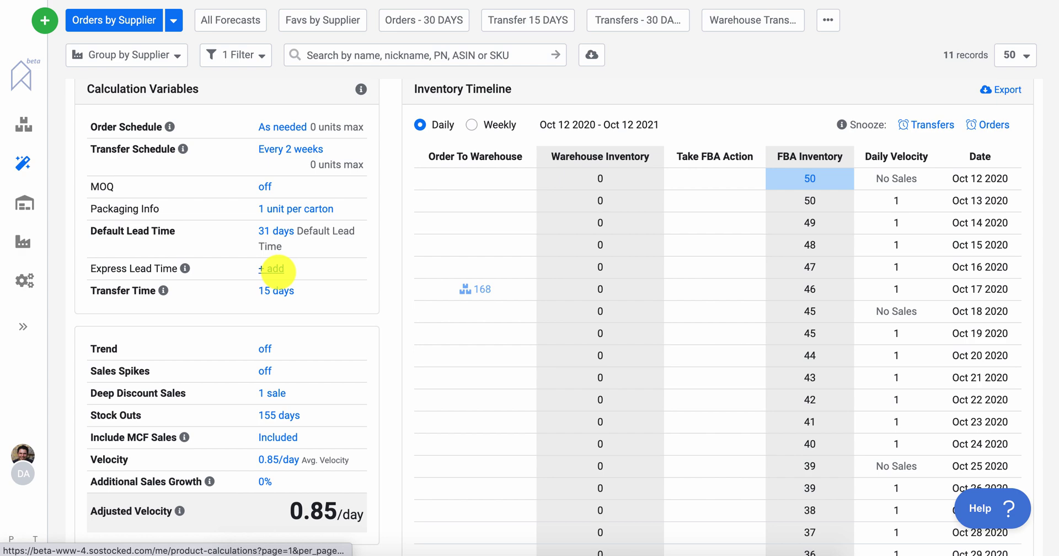
# Step: Add an express lead time of 20 days In Production, 1 day Air Freight and FBA Check-In, then save it
pyautogui.click(272, 269)
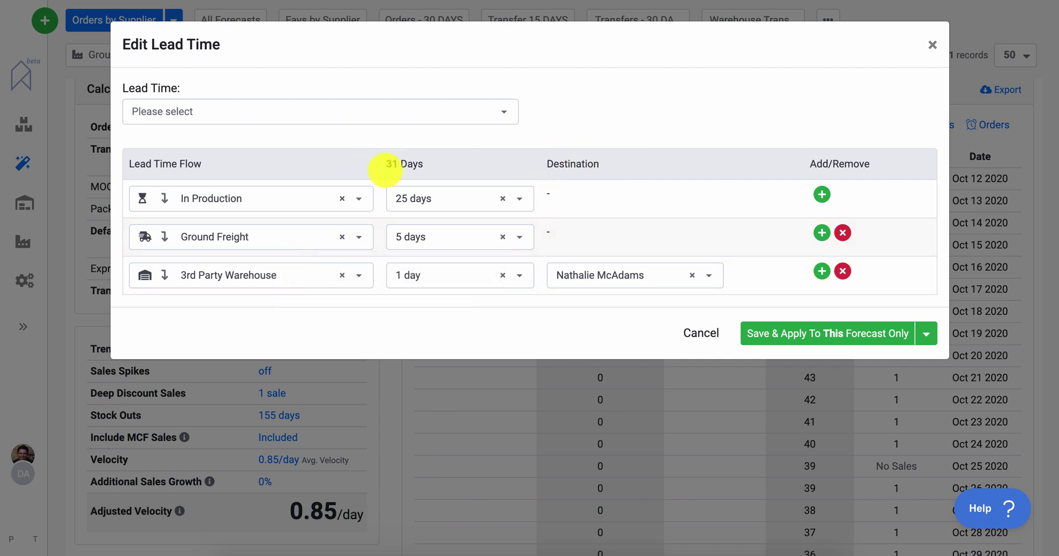
pyautogui.click(414, 197)
pyautogui.scroll(3, 416, 287)
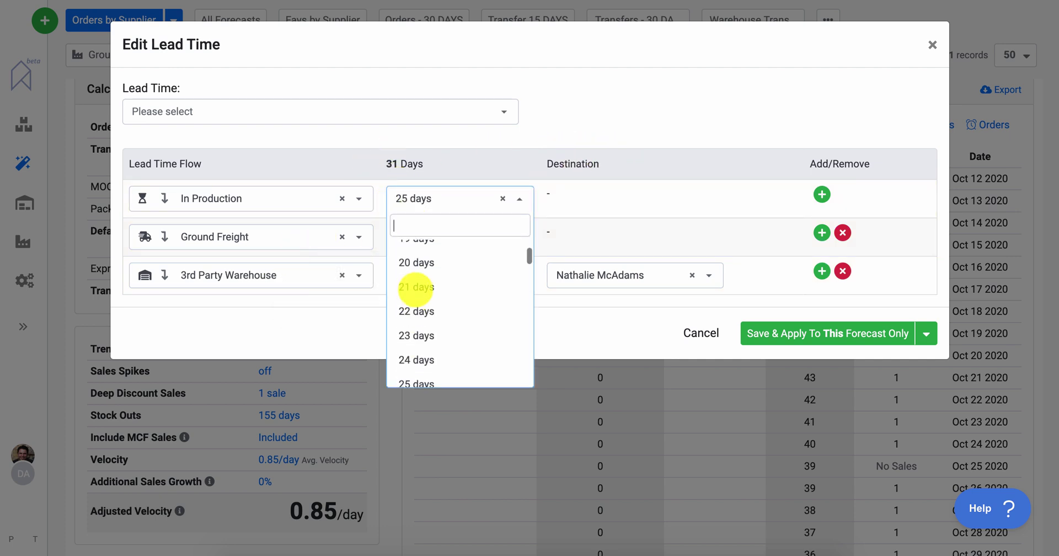
pyautogui.click(416, 283)
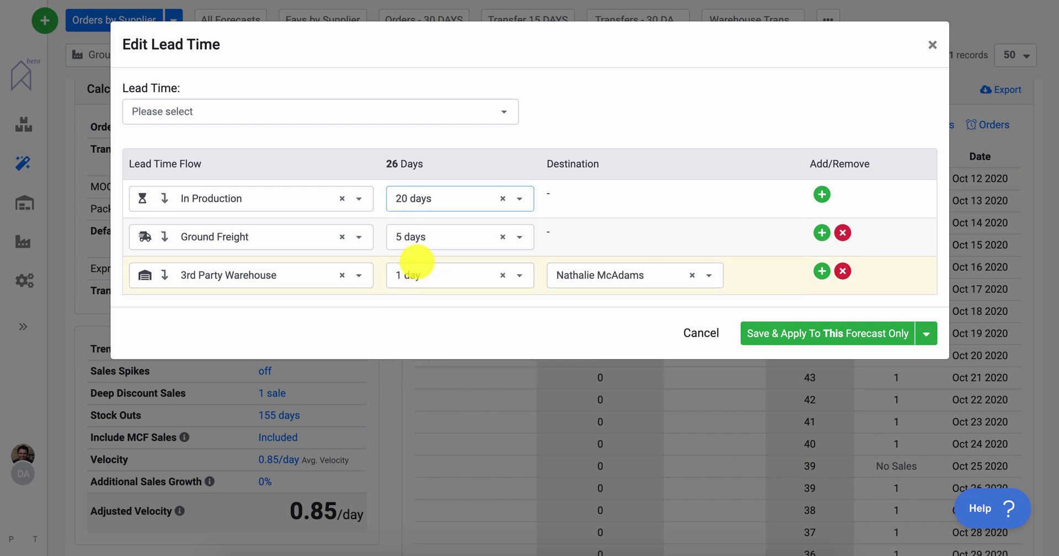
pyautogui.click(298, 232)
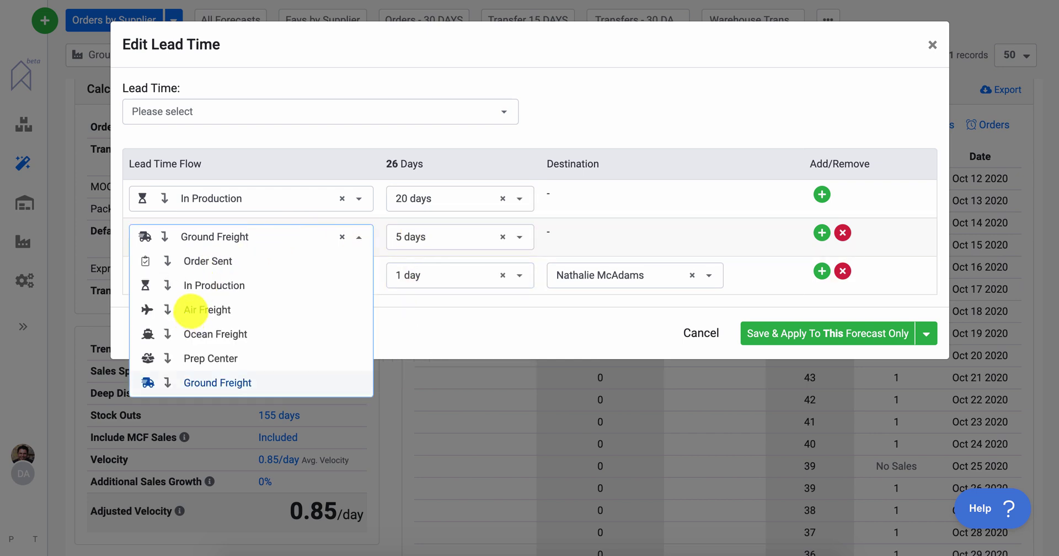
pyautogui.click(189, 307)
pyautogui.click(405, 236)
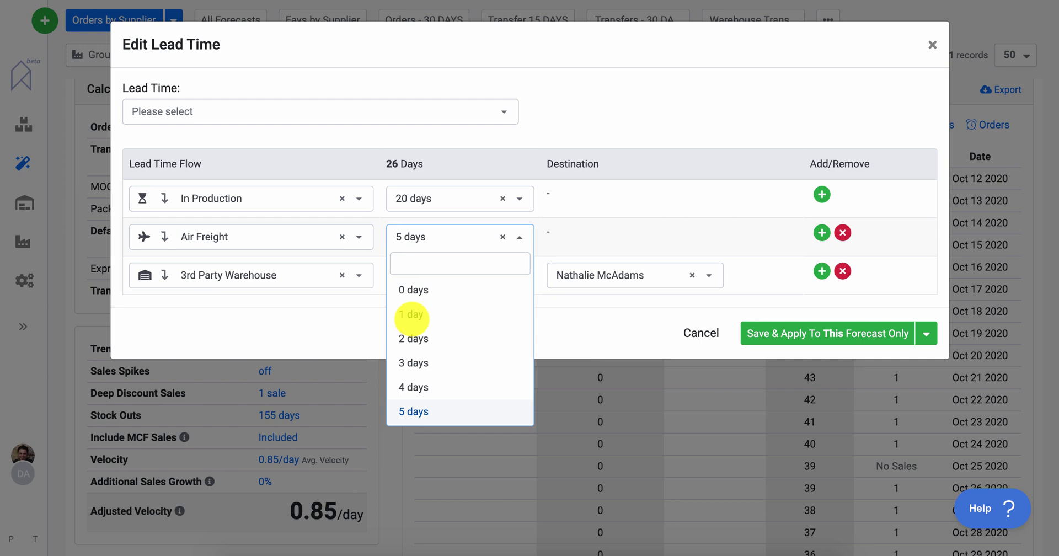
pyautogui.click(412, 312)
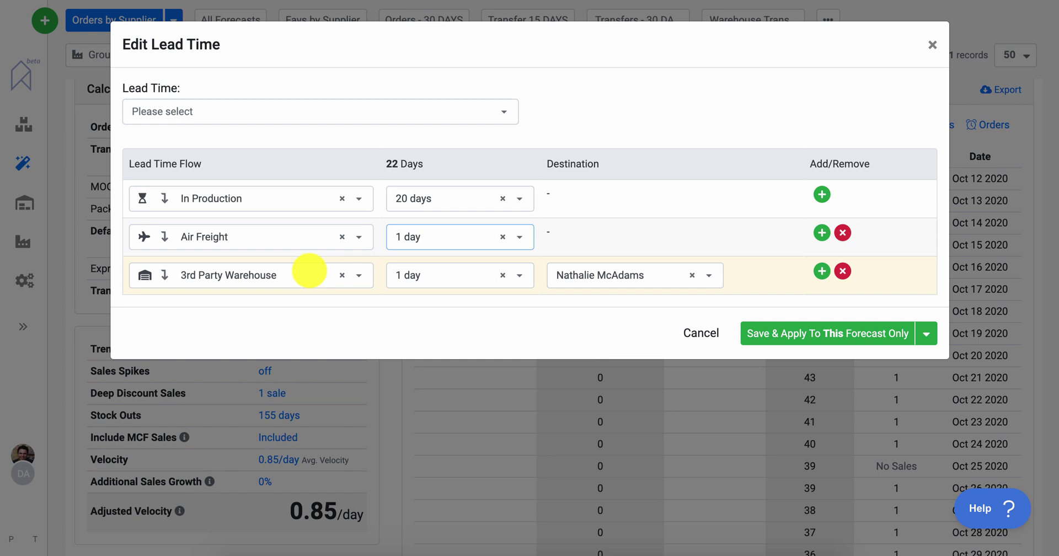
pyautogui.click(310, 270)
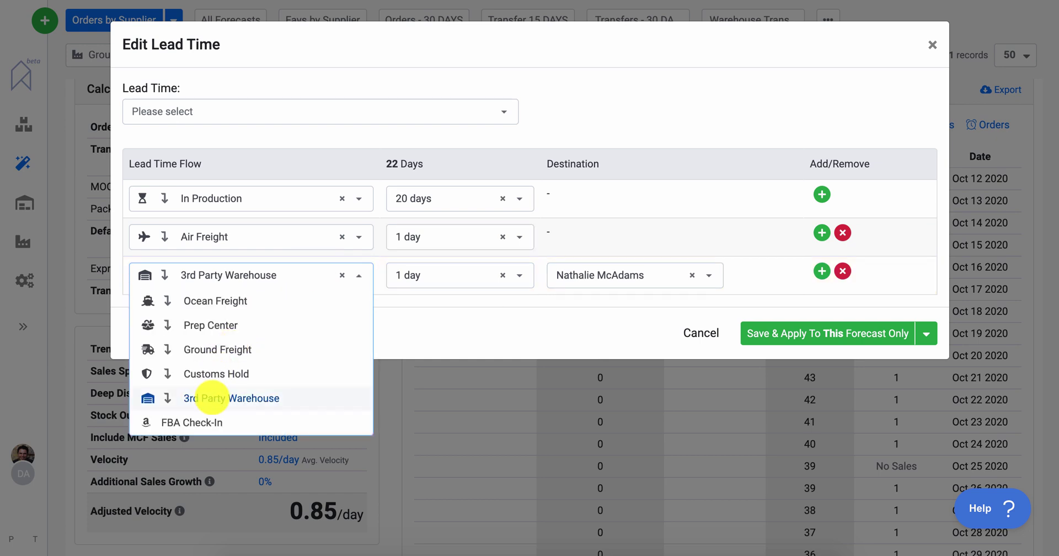
pyautogui.click(212, 421)
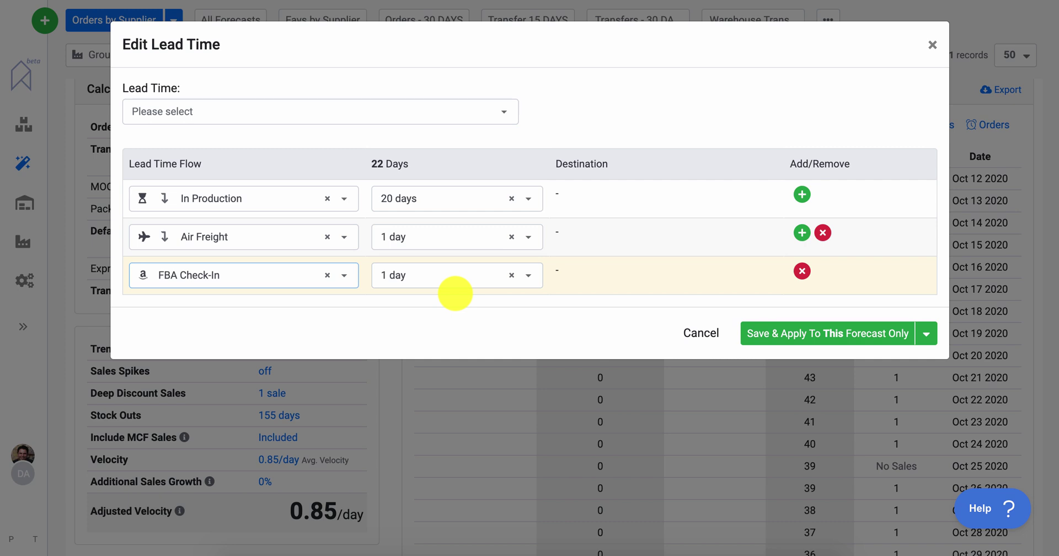
pyautogui.click(779, 333)
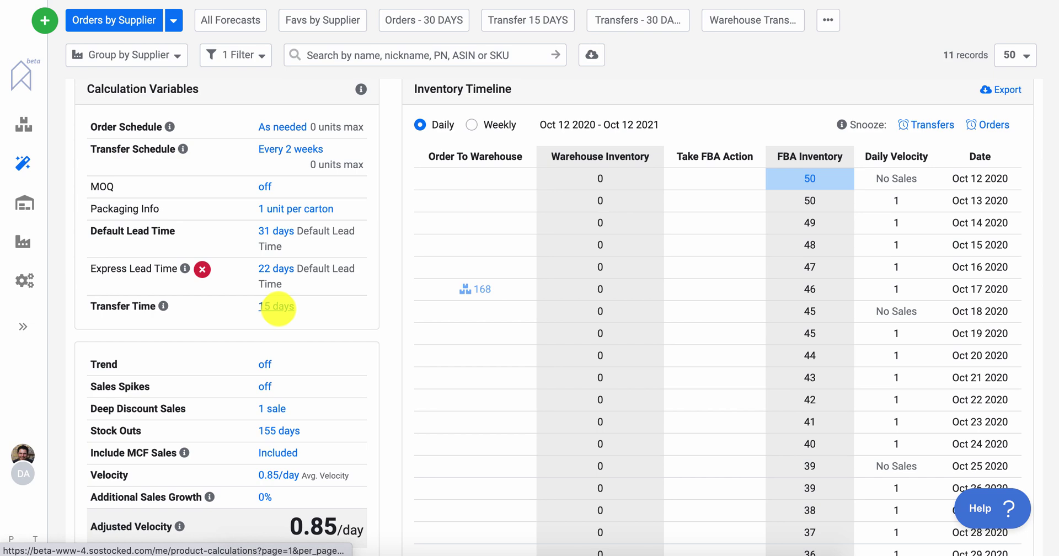
# Step: Open the Transfer Time dialog from the '15 days' link
pyautogui.click(277, 307)
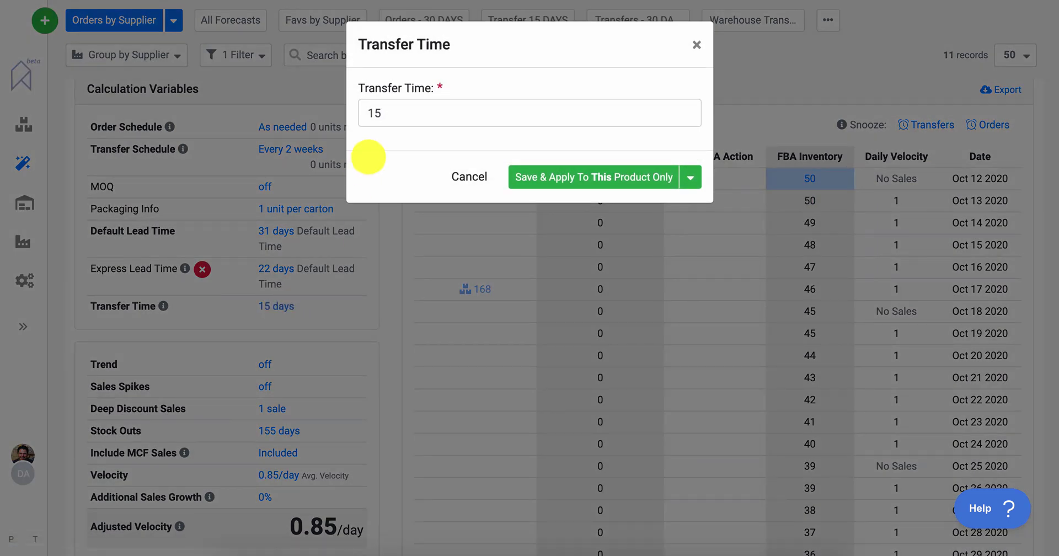
# Step: Change Transfer Time to 10 days and save it for this product only
pyautogui.click(392, 113)
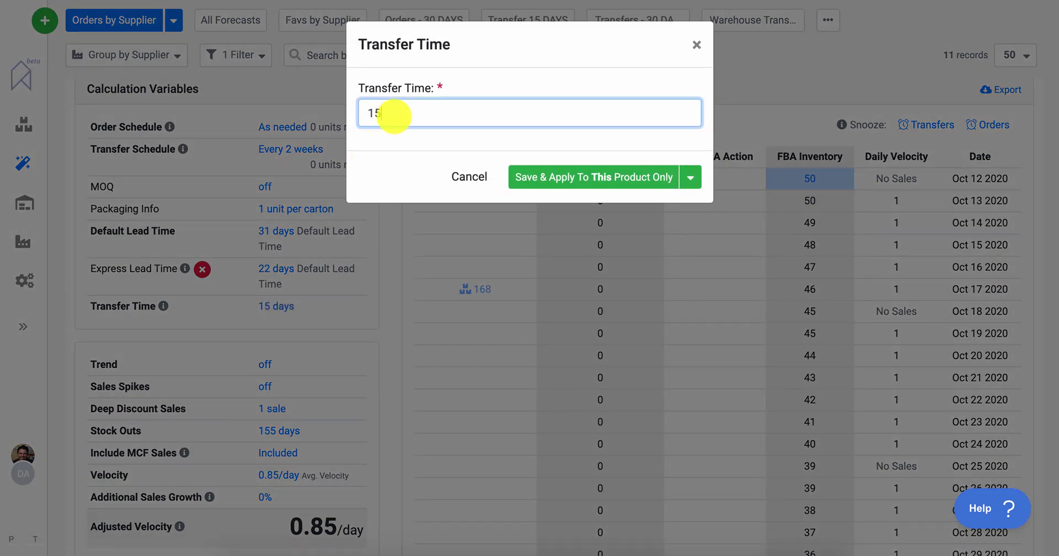
pyautogui.press('BackSpace')
pyautogui.write('1')
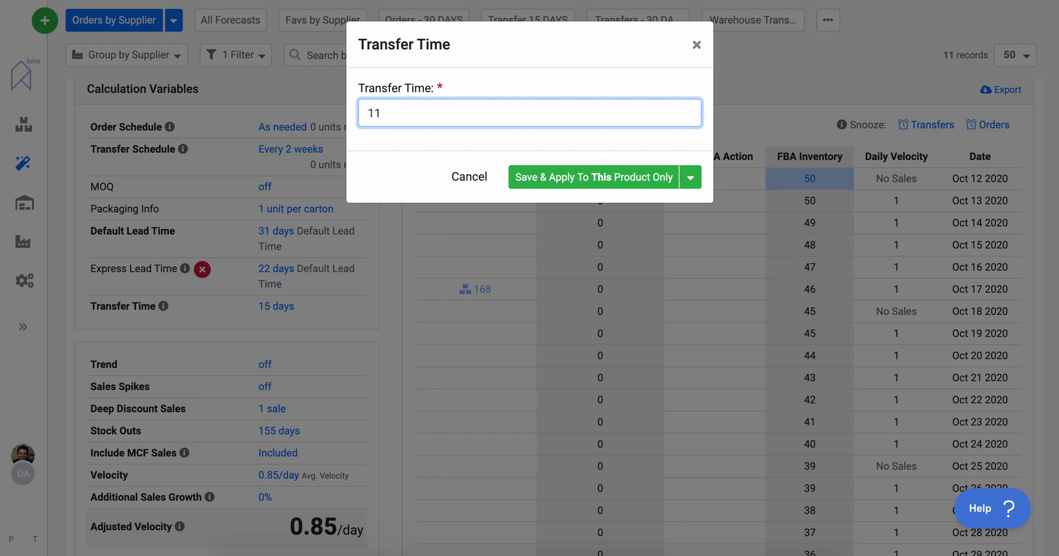
pyautogui.press('BackSpace')
pyautogui.write('0')
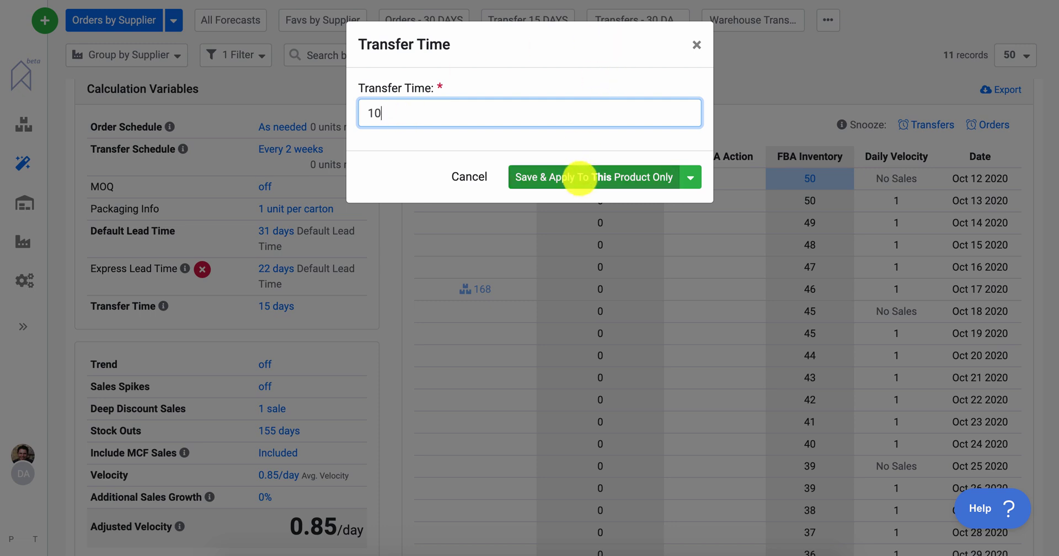
pyautogui.click(579, 177)
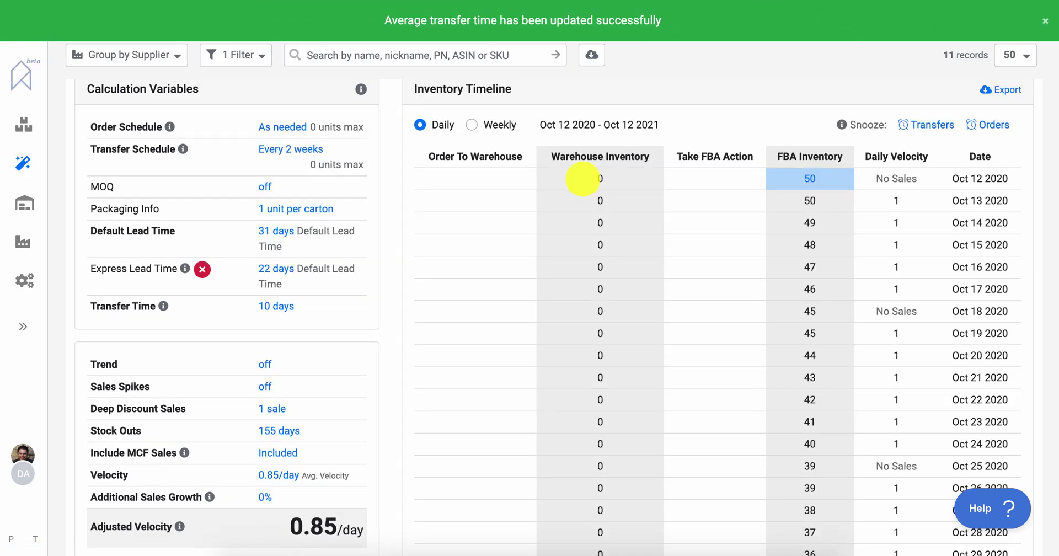
# Step: Reopen Transfer Time to view the save options, then close it unchanged
pyautogui.click(276, 305)
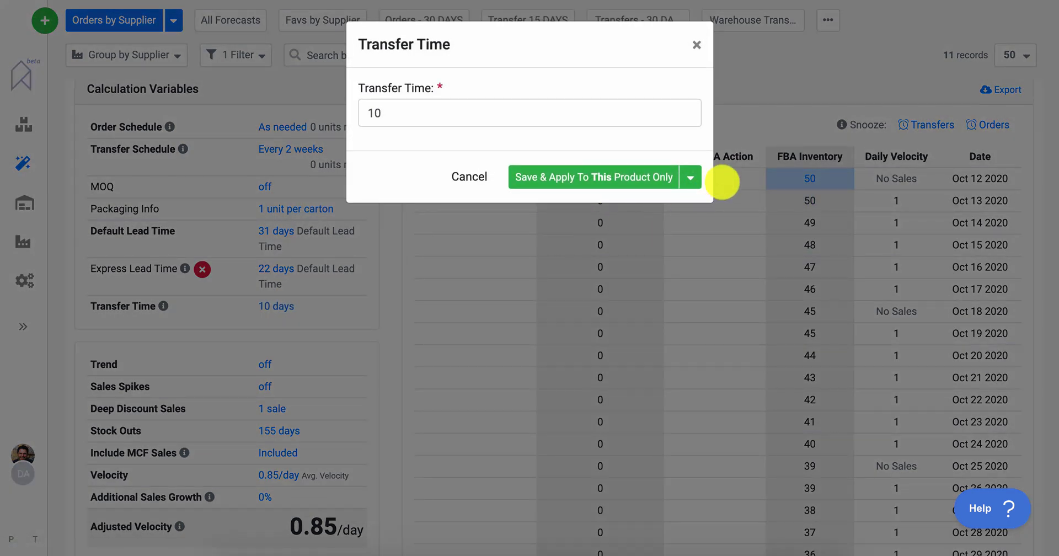
pyautogui.click(690, 177)
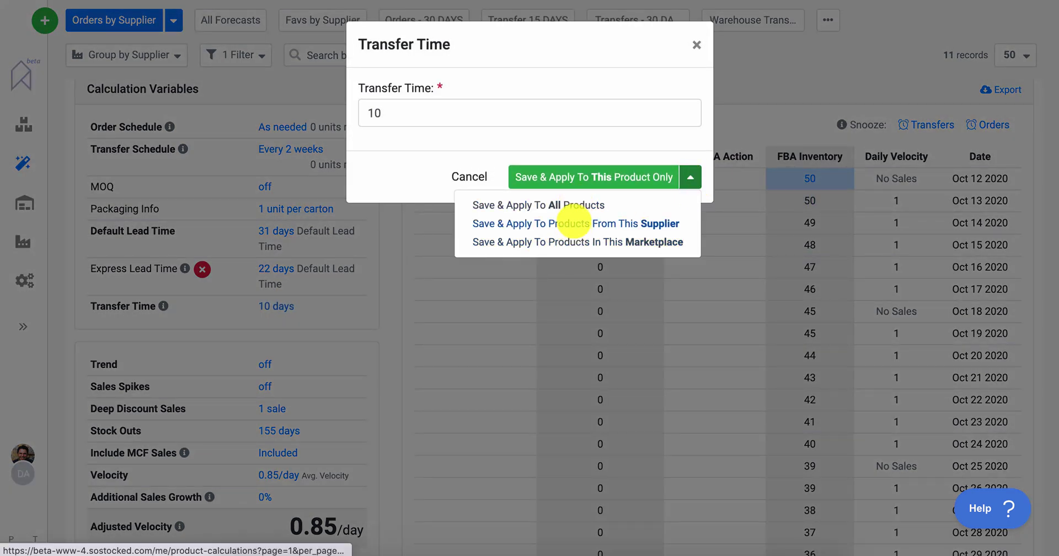
pyautogui.click(699, 148)
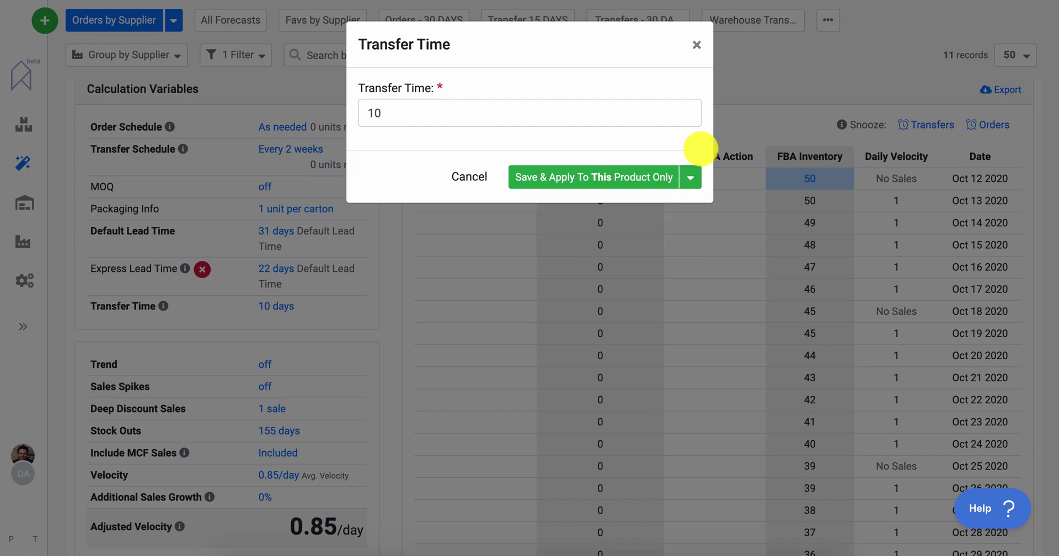
pyautogui.click(696, 43)
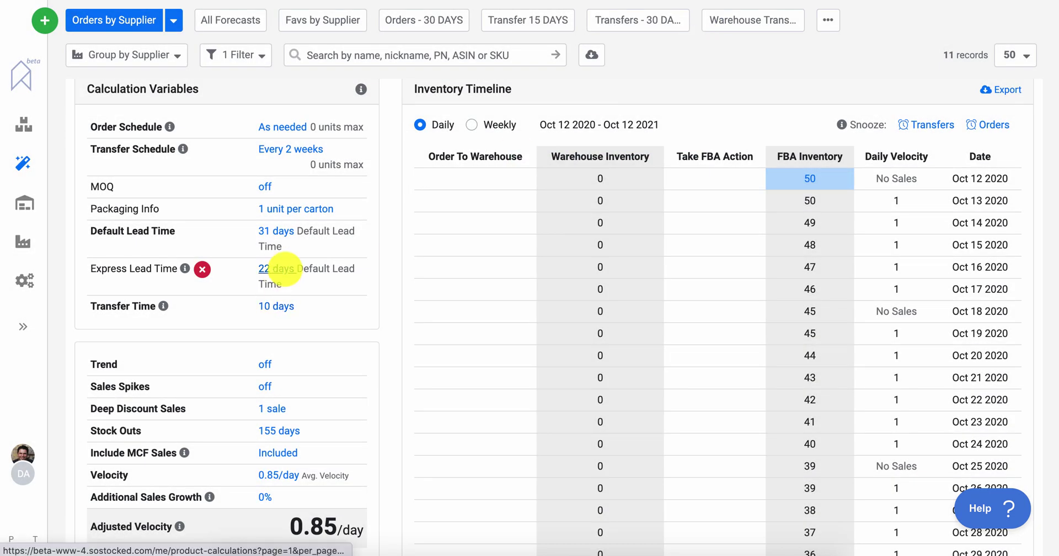
# Step: Review the forecasted orders and transfers in the Inventory Timeline, then go to Settings
pyautogui.scroll(-5, 516, 286)
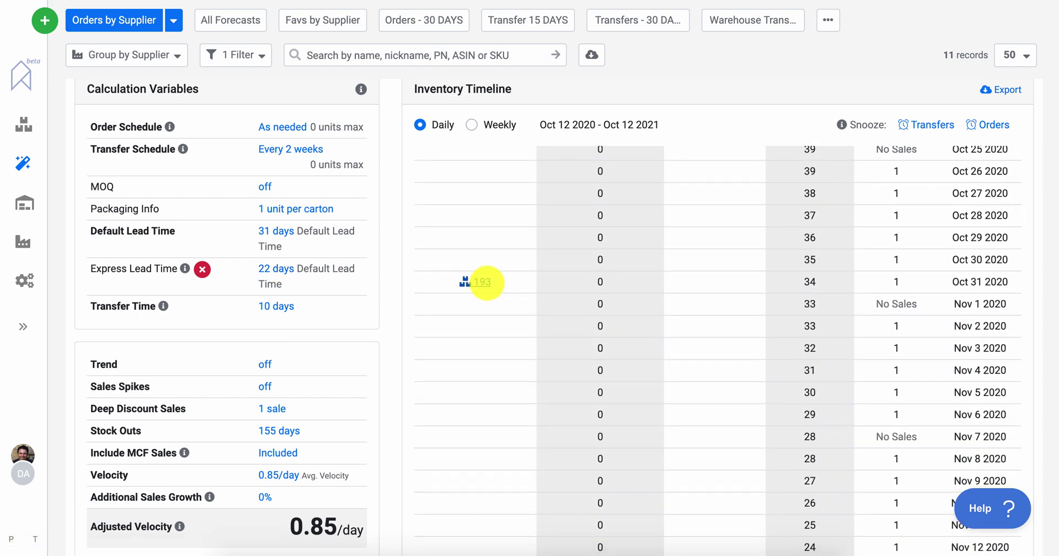
pyautogui.moveTo(486, 282)
pyautogui.scroll(-8, 634, 286)
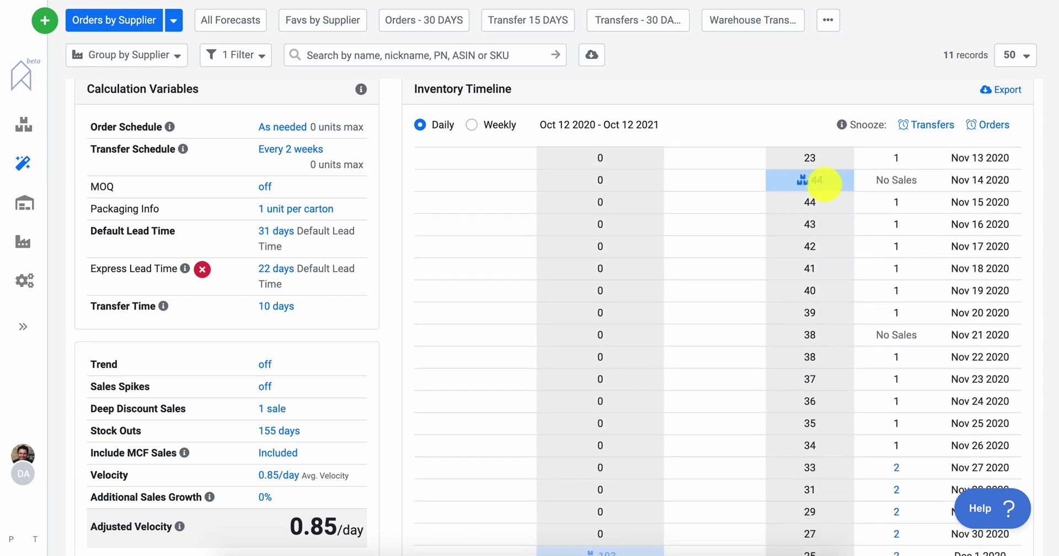
pyautogui.moveTo(817, 179)
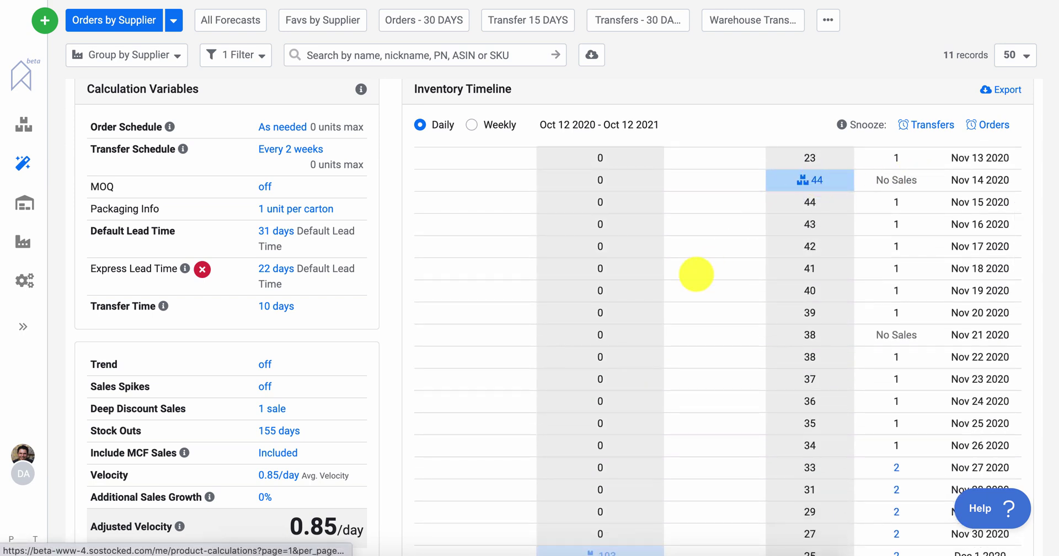
pyautogui.scroll(-5, 692, 272)
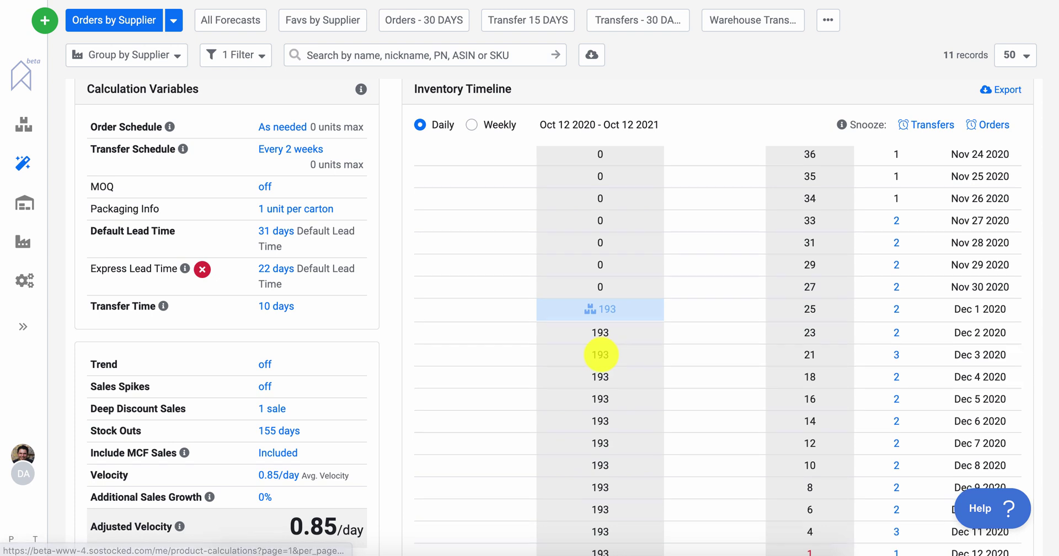
pyautogui.scroll(-4, 600, 350)
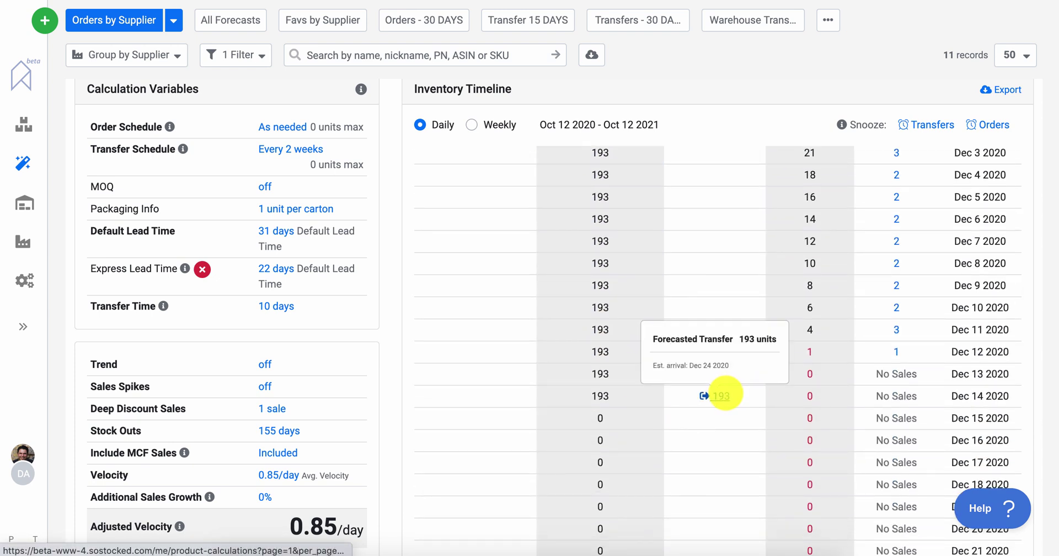
pyautogui.scroll(-7, 725, 393)
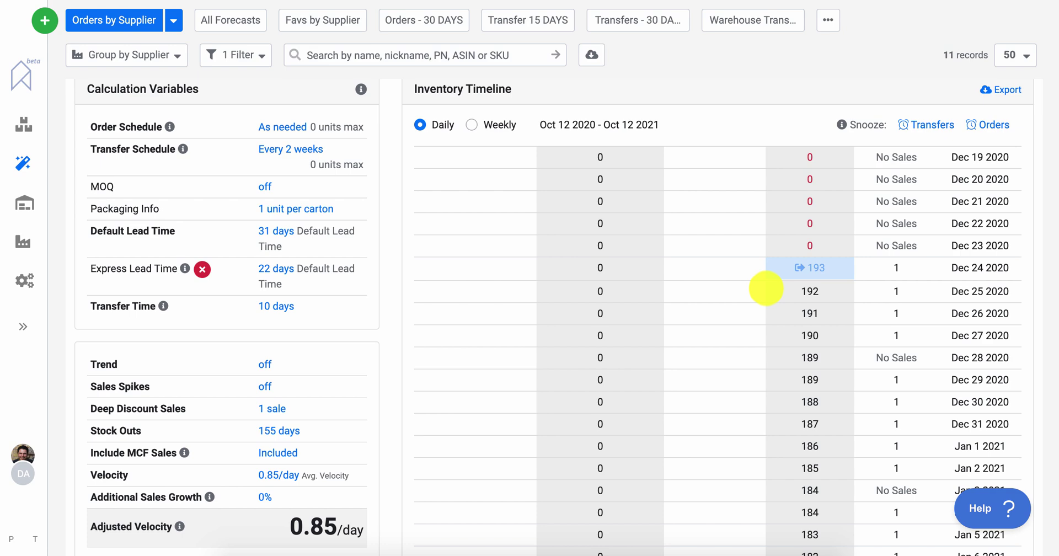
pyautogui.scroll(12, 766, 288)
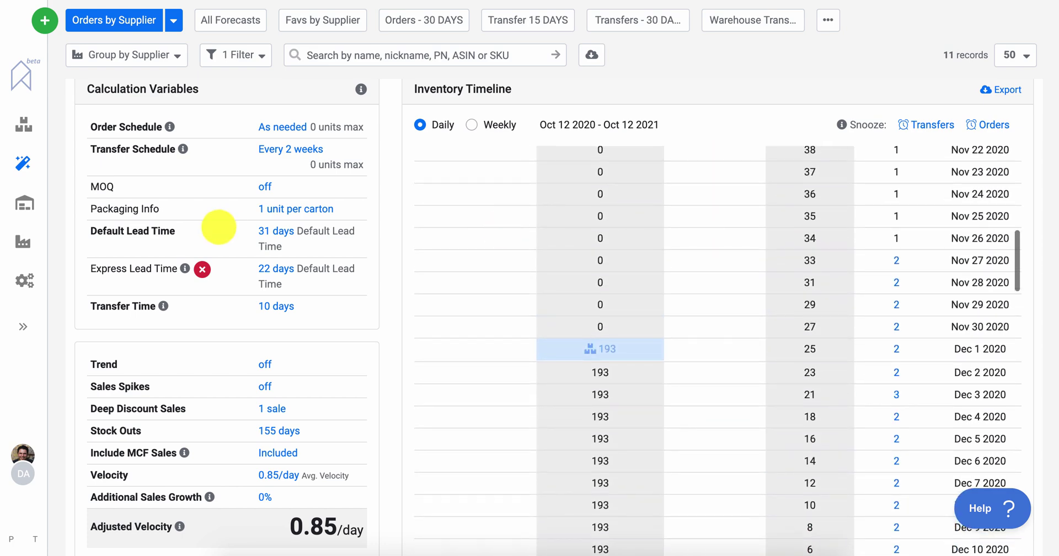
pyautogui.click(24, 279)
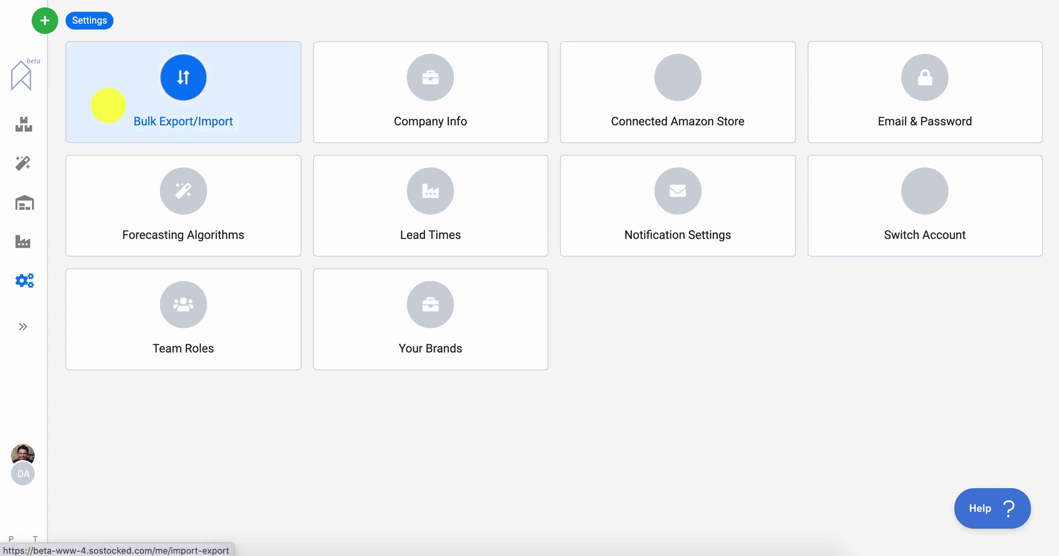
# Step: Go to the Inventory products table from the sidebar
pyautogui.click(28, 204)
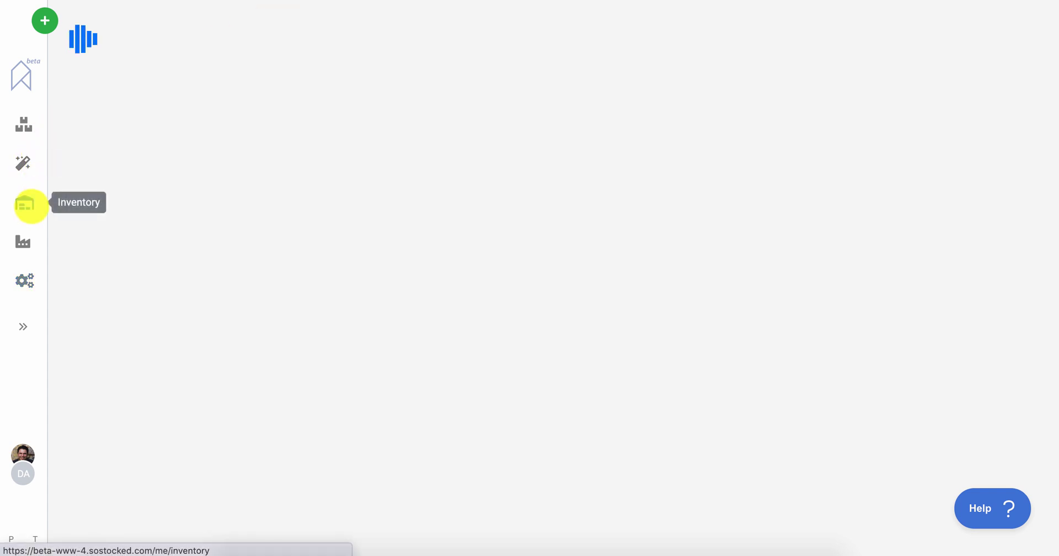
# Step: In the Columns list, drag IPI Limit up to sit directly after MPN
pyautogui.hscroll(15, 441, 209)
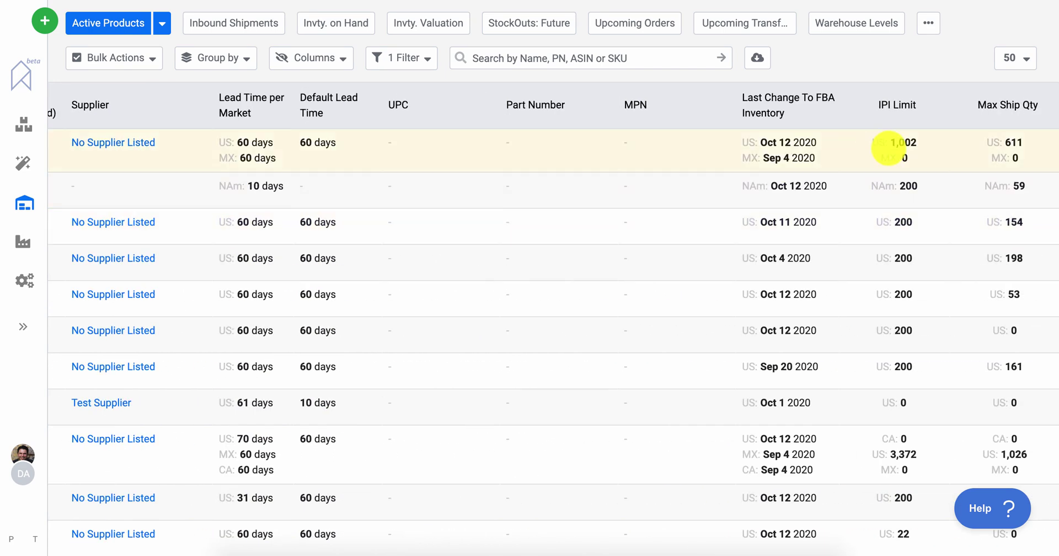
pyautogui.moveTo(1039, 105)
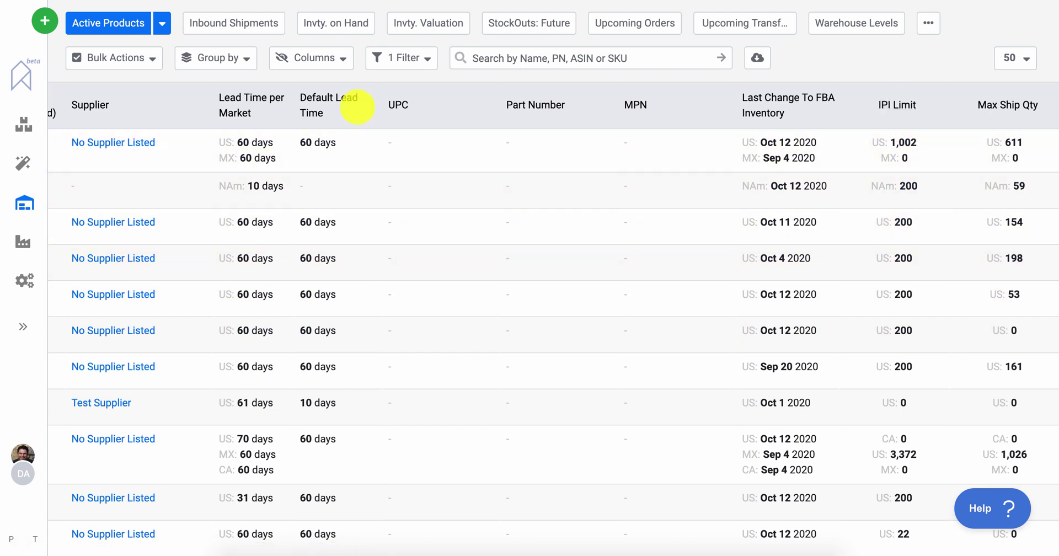
pyautogui.click(335, 59)
pyautogui.scroll(-5, 388, 282)
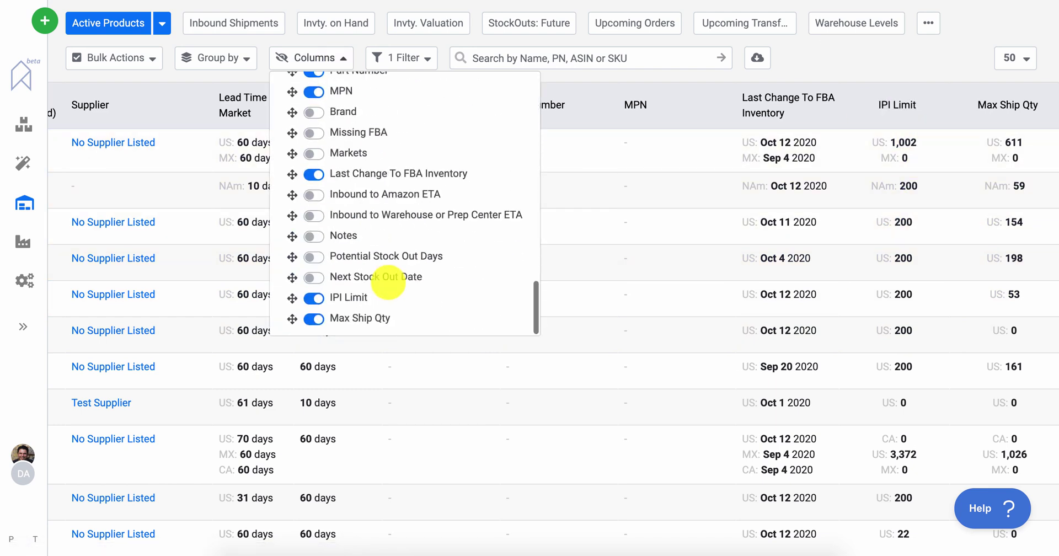
pyautogui.moveTo(288, 296); pyautogui.dragTo(282, 117)
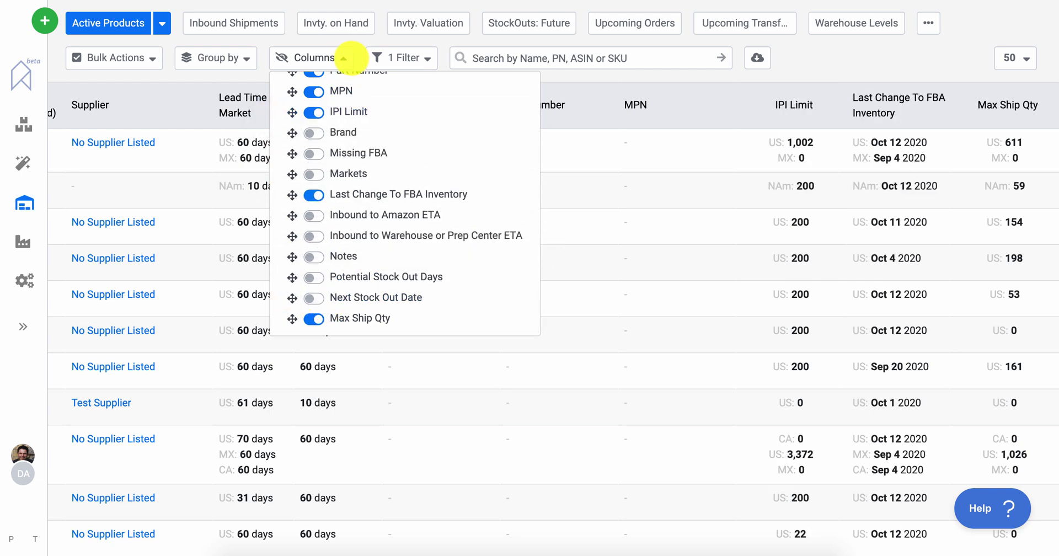